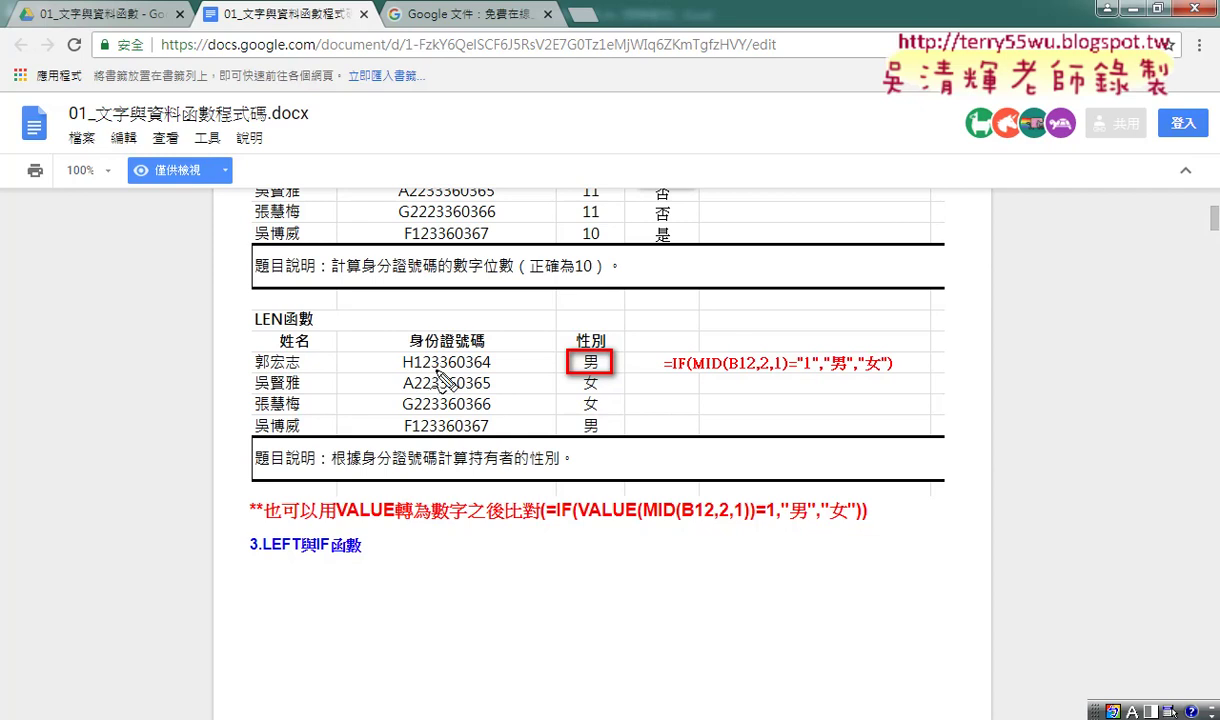
- Mark the second character of each ID and the MID part of the example formula, then clear the marks
{"action": "key", "text": "shift"}
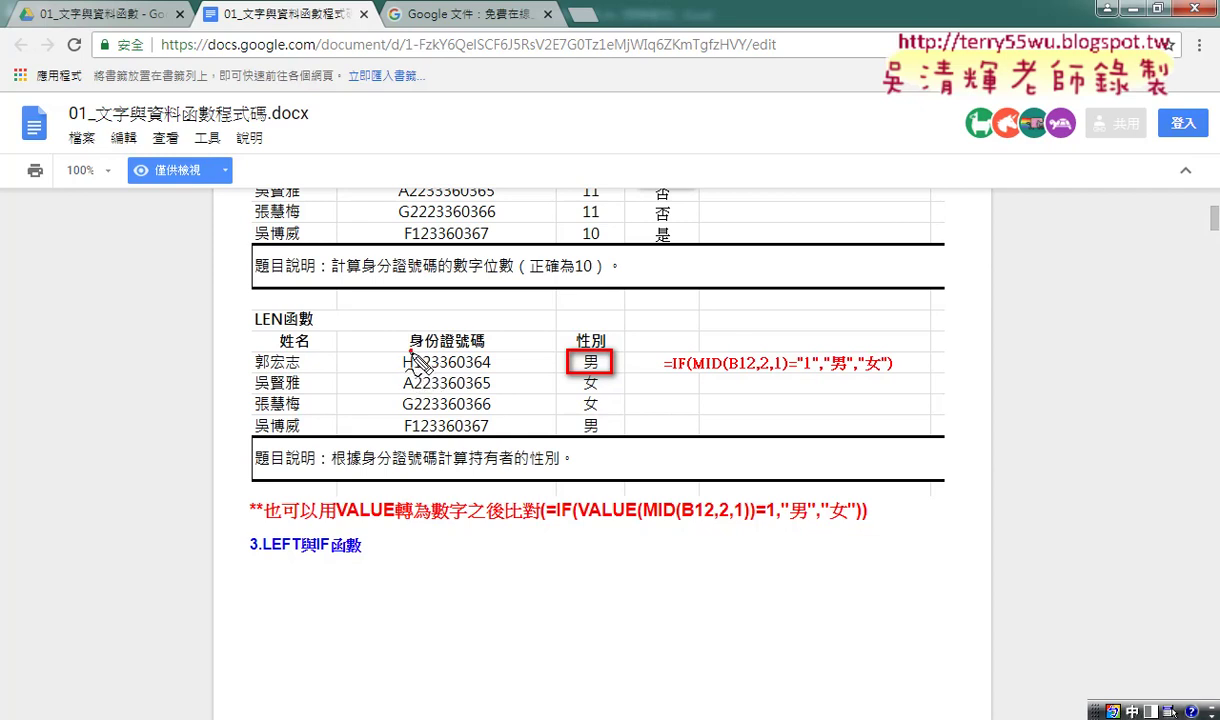
{"action": "left_click_drag", "start_coordinate": [410, 352], "coordinate": [410, 435]}
{"action": "left_click_drag", "start_coordinate": [415, 352], "coordinate": [424, 436]}
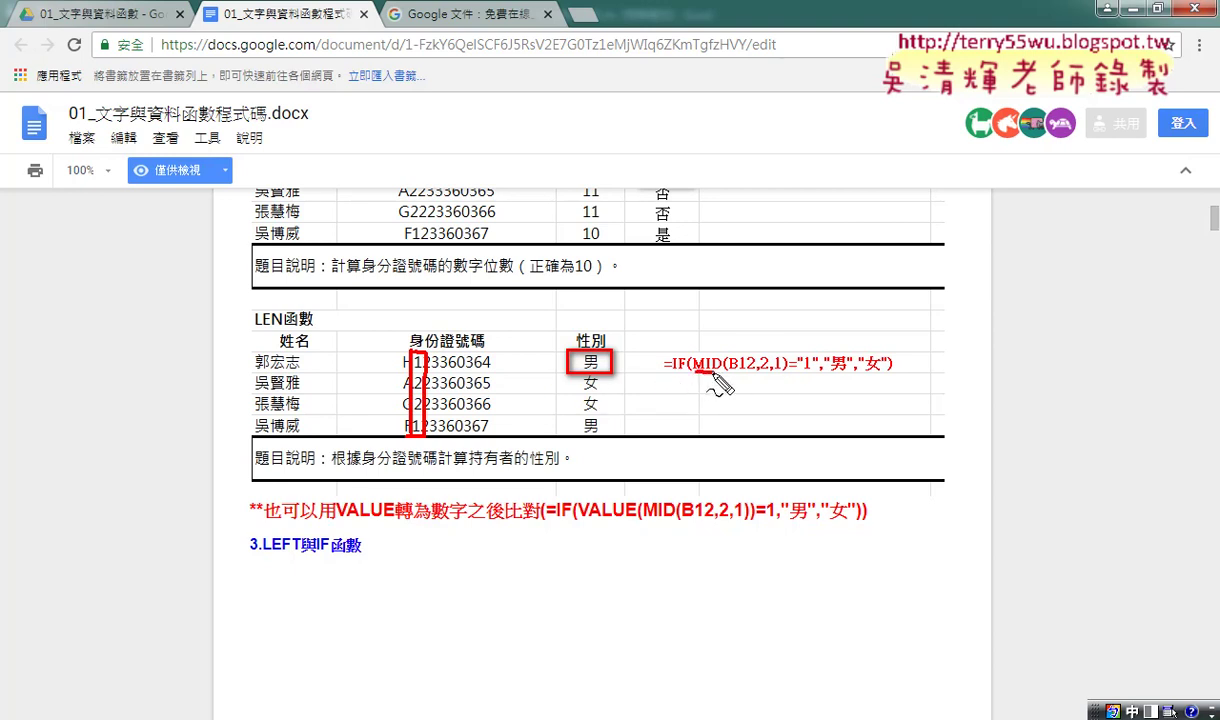
{"action": "left_click_drag", "start_coordinate": [695, 371], "coordinate": [717, 376]}
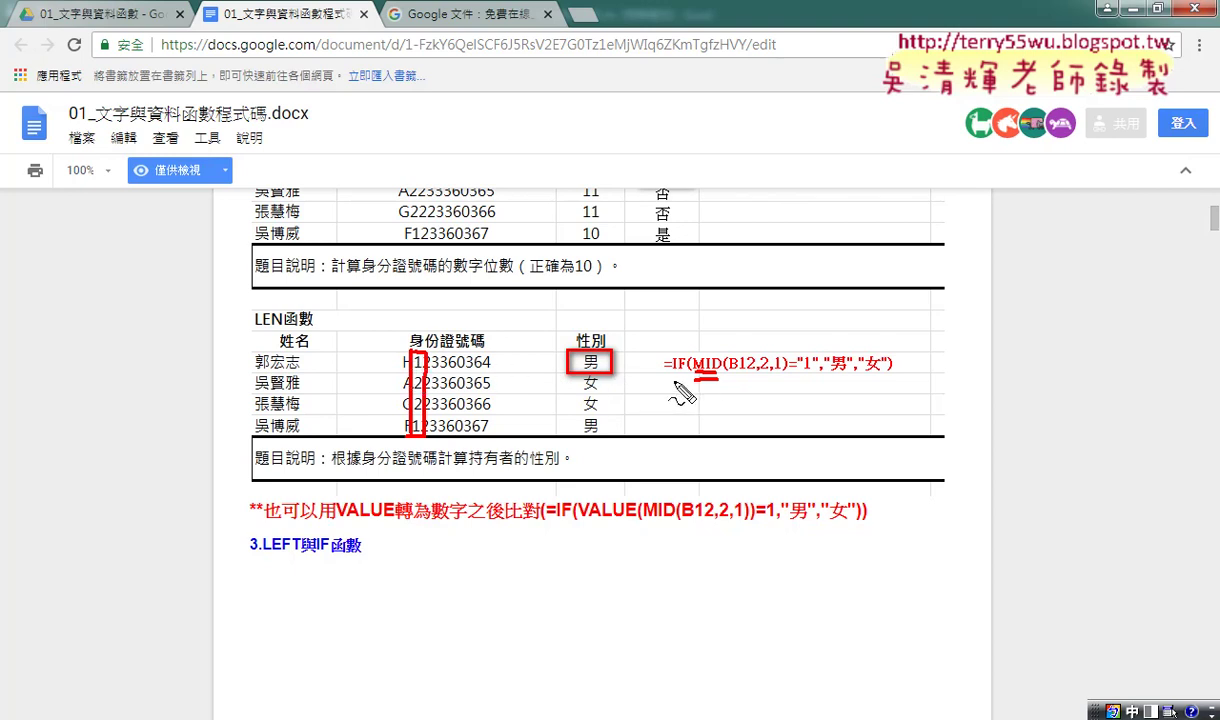
{"action": "left_click_drag", "start_coordinate": [670, 377], "coordinate": [684, 377]}
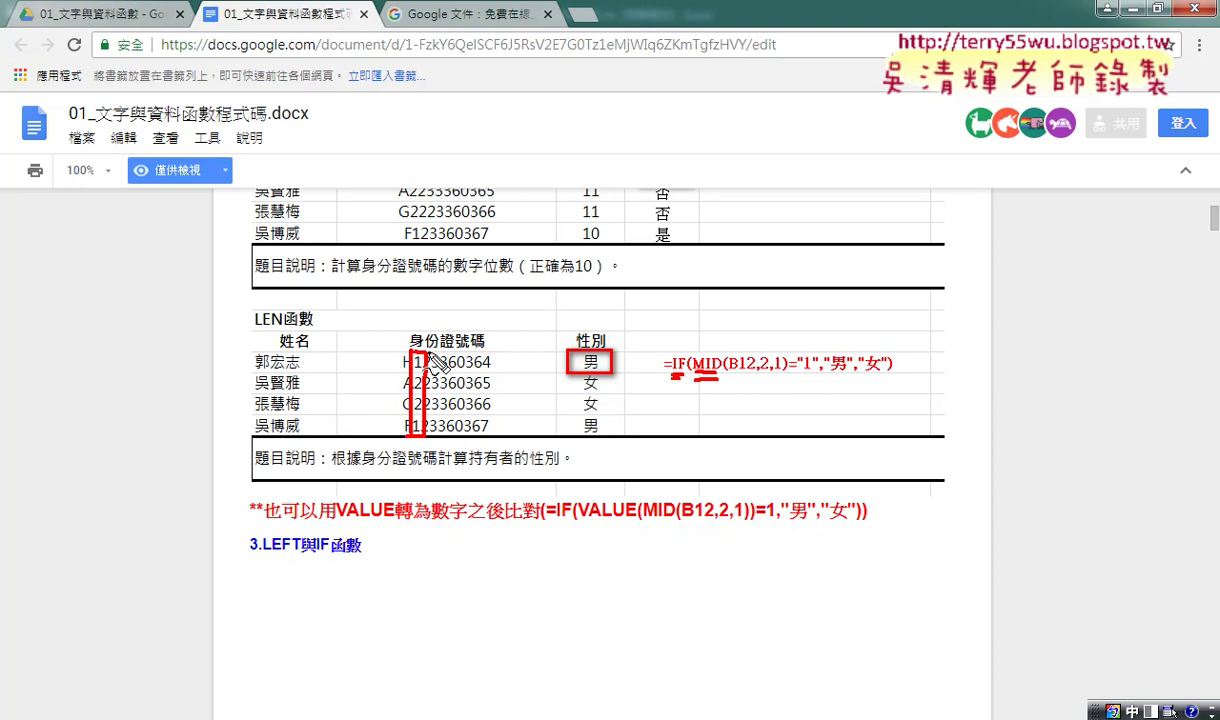
{"action": "key", "text": "Escape"}
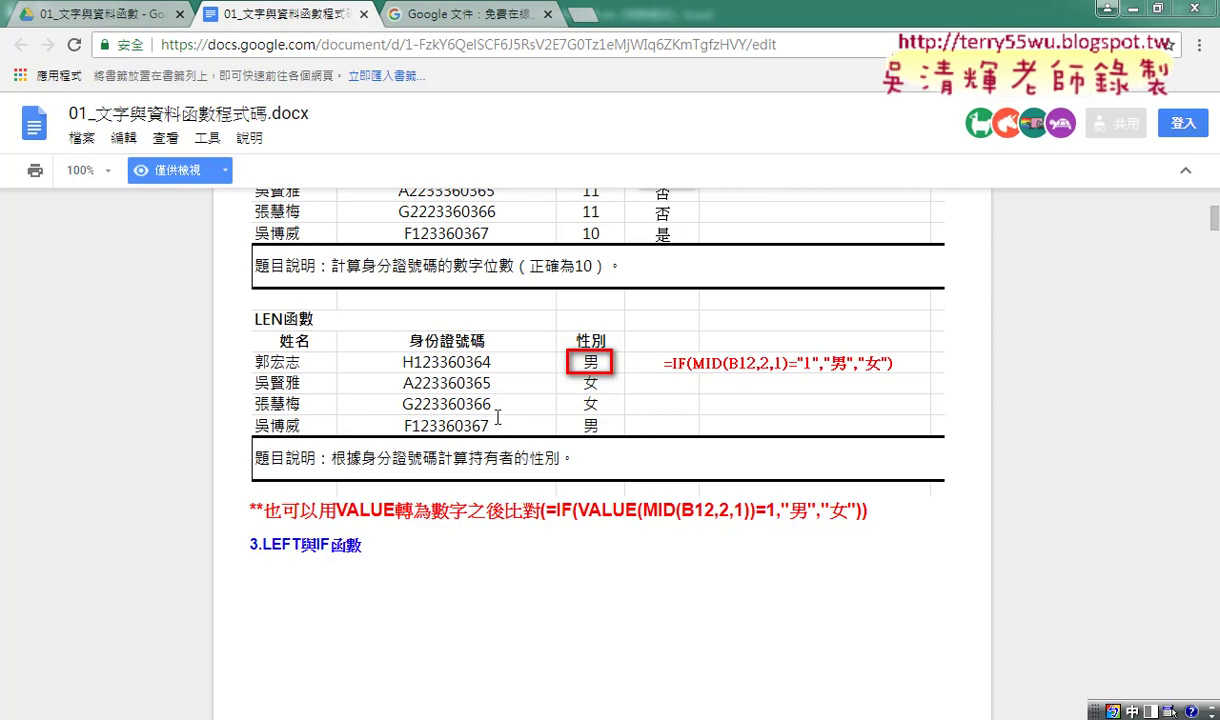
- Scroll the document down to section 3.LEFT與IF函數
{"action": "scroll", "coordinate": [497, 418], "scroll_direction": "up", "scroll_amount": 1}
{"action": "scroll", "coordinate": [498, 418], "scroll_direction": "down", "scroll_amount": 3}
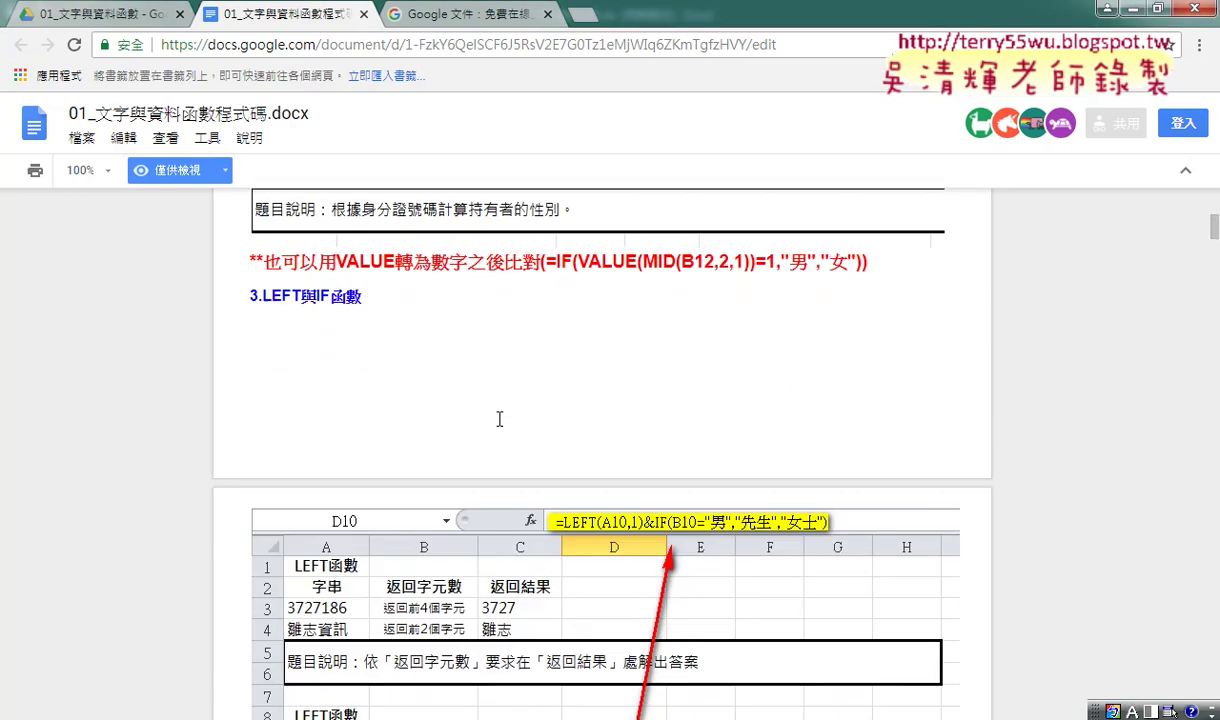
{"action": "scroll", "coordinate": [499, 418], "scroll_direction": "down", "scroll_amount": 3}
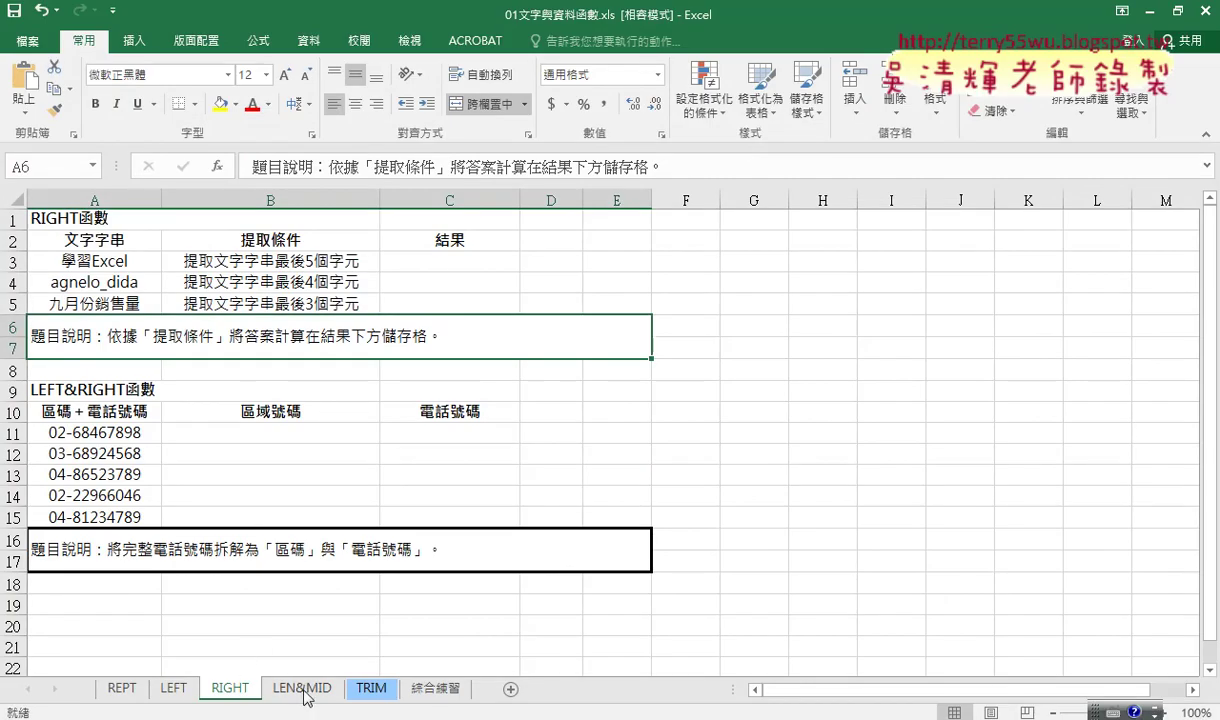
- Switch to the LEN&MID sheet with its 長度 column
{"action": "left_click", "coordinate": [300, 687]}
{"action": "scroll", "coordinate": [467, 470], "scroll_direction": "down", "scroll_amount": 1}
{"action": "scroll", "coordinate": [467, 470], "scroll_direction": "down", "scroll_amount": 1}
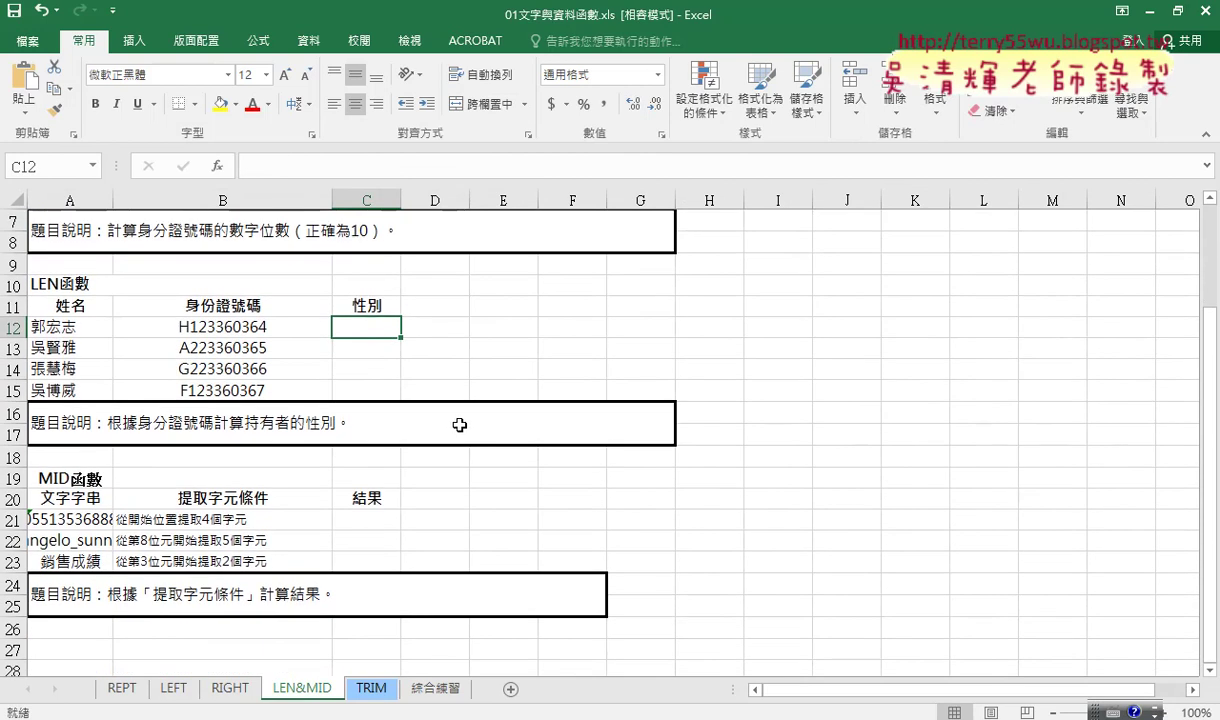
{"action": "scroll", "coordinate": [402, 378], "scroll_direction": "up", "scroll_amount": 2}
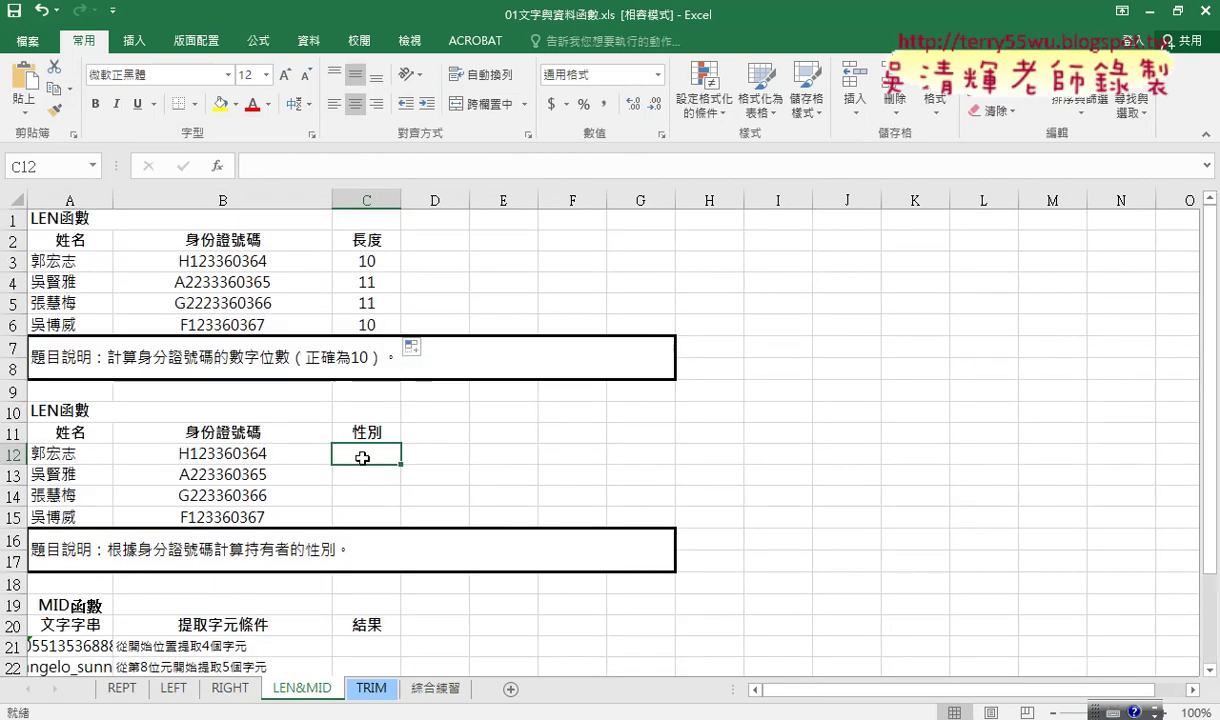
- Enter the heading 是否正確 in D2 and widen column D to fit it
{"action": "left_click", "coordinate": [439, 258]}
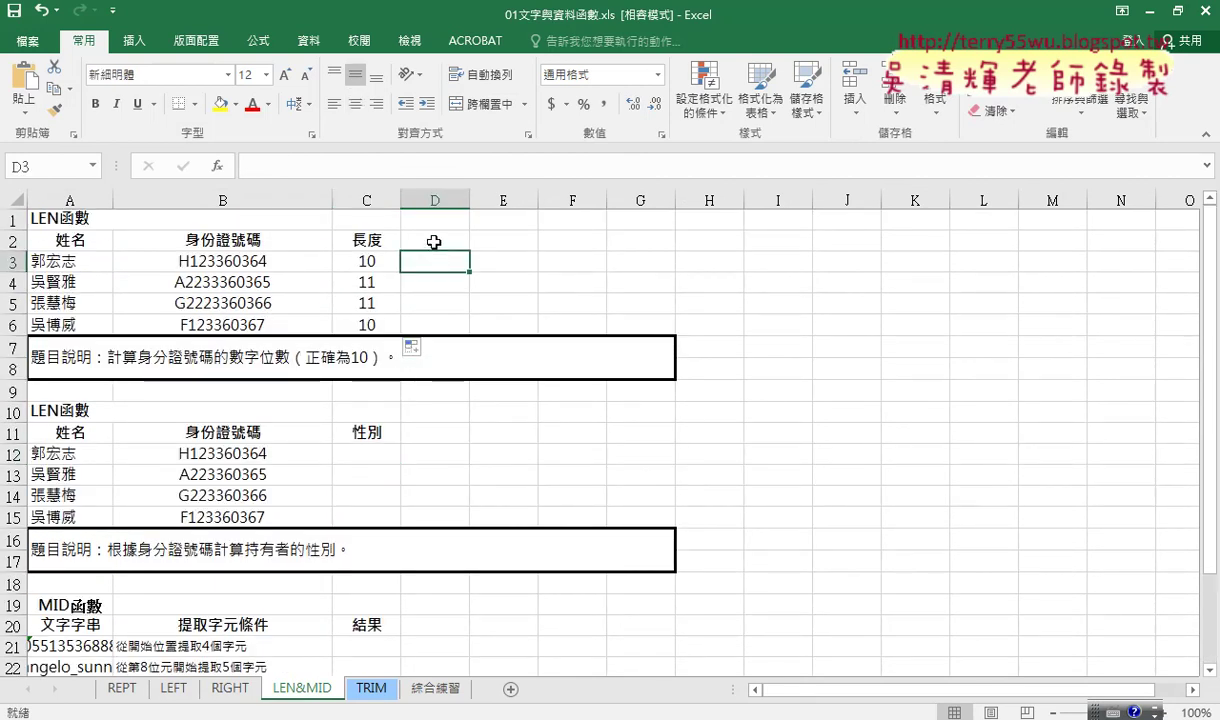
{"action": "left_click", "coordinate": [437, 240]}
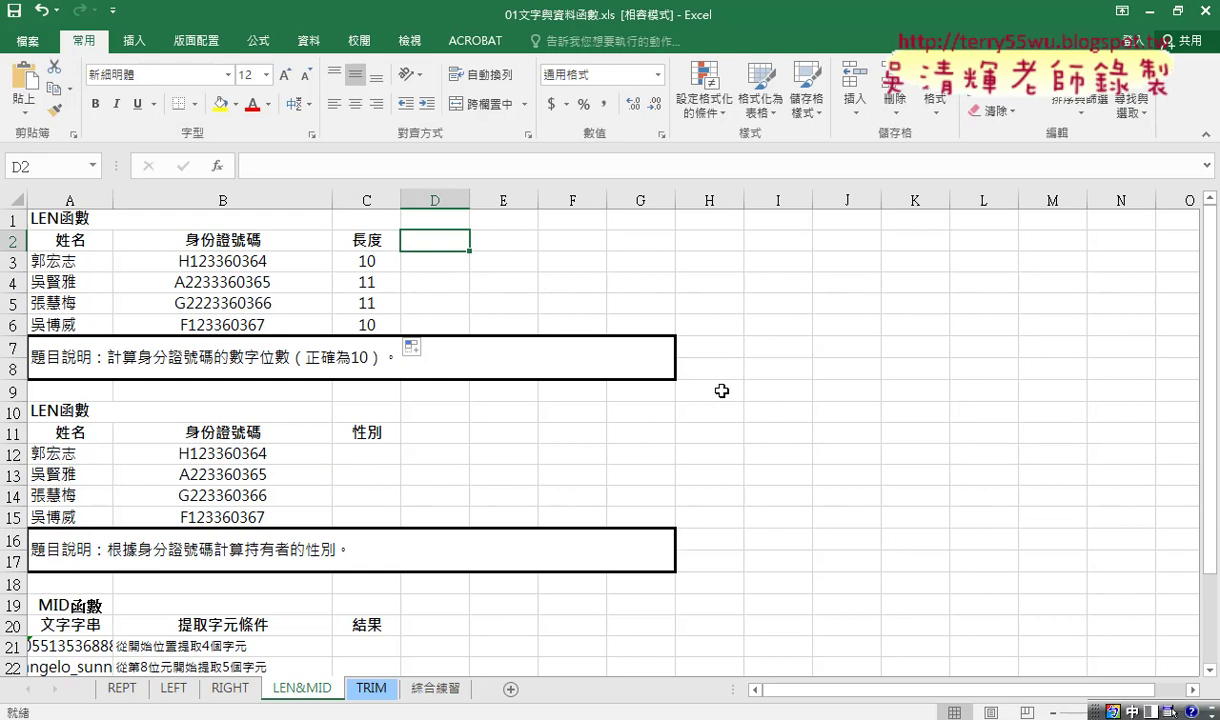
{"action": "type", "text": "c"}
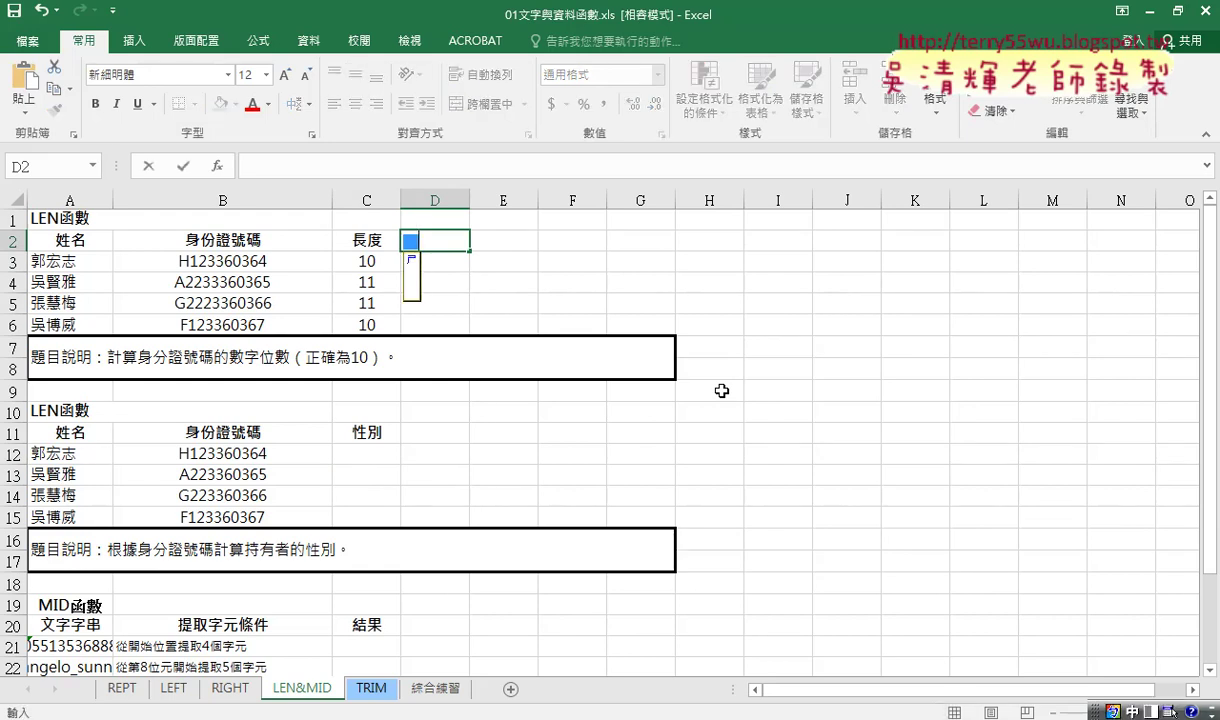
{"action": "type", "text": "是否"}
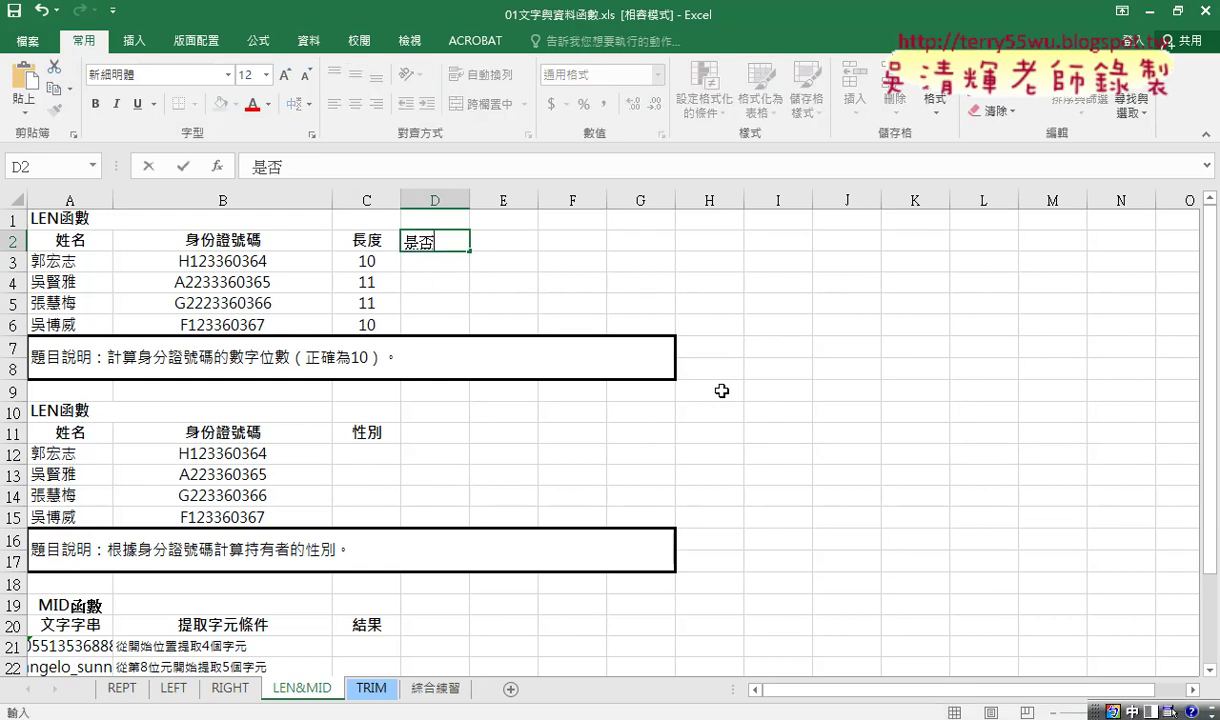
{"action": "type", "text": "正確"}
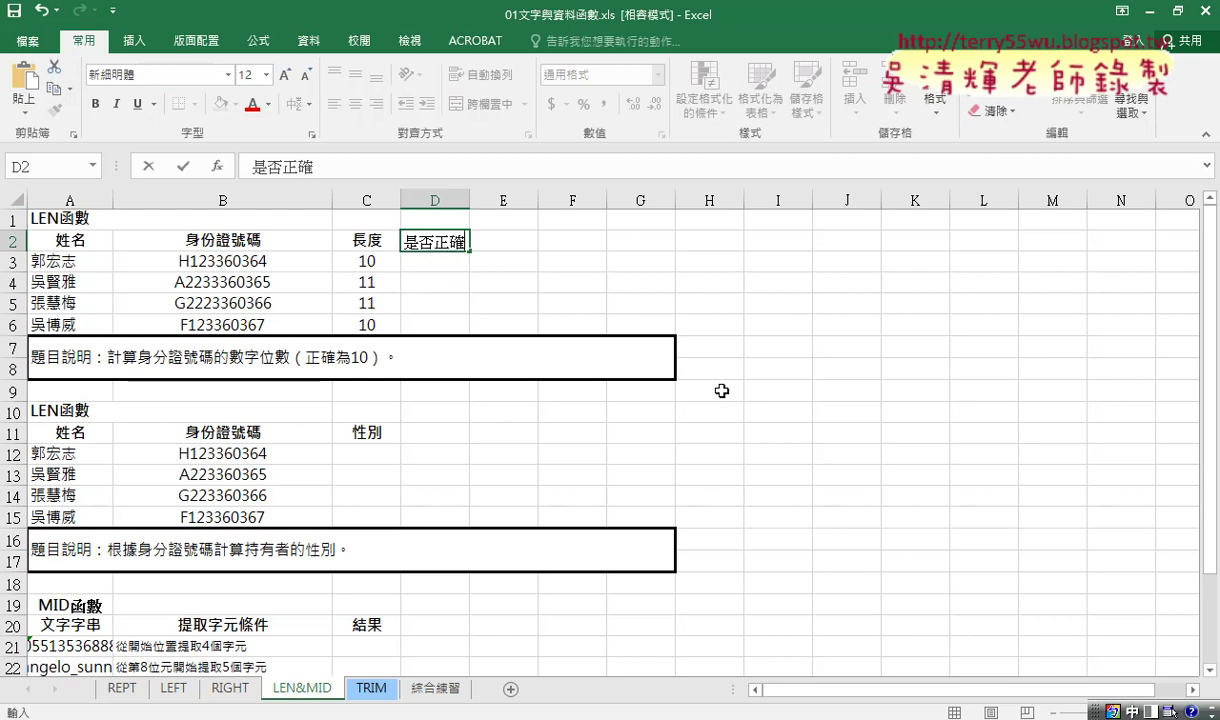
{"action": "key", "text": "Return"}
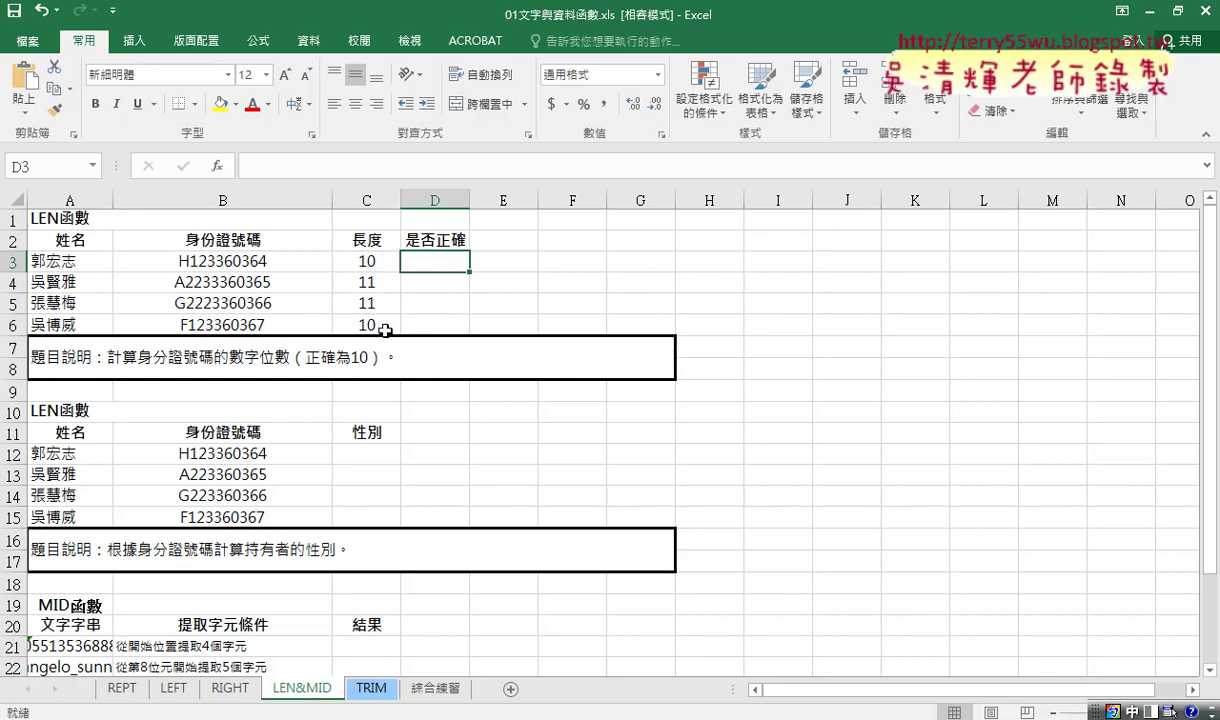
{"action": "left_click_drag", "start_coordinate": [470, 199], "coordinate": [474, 199]}
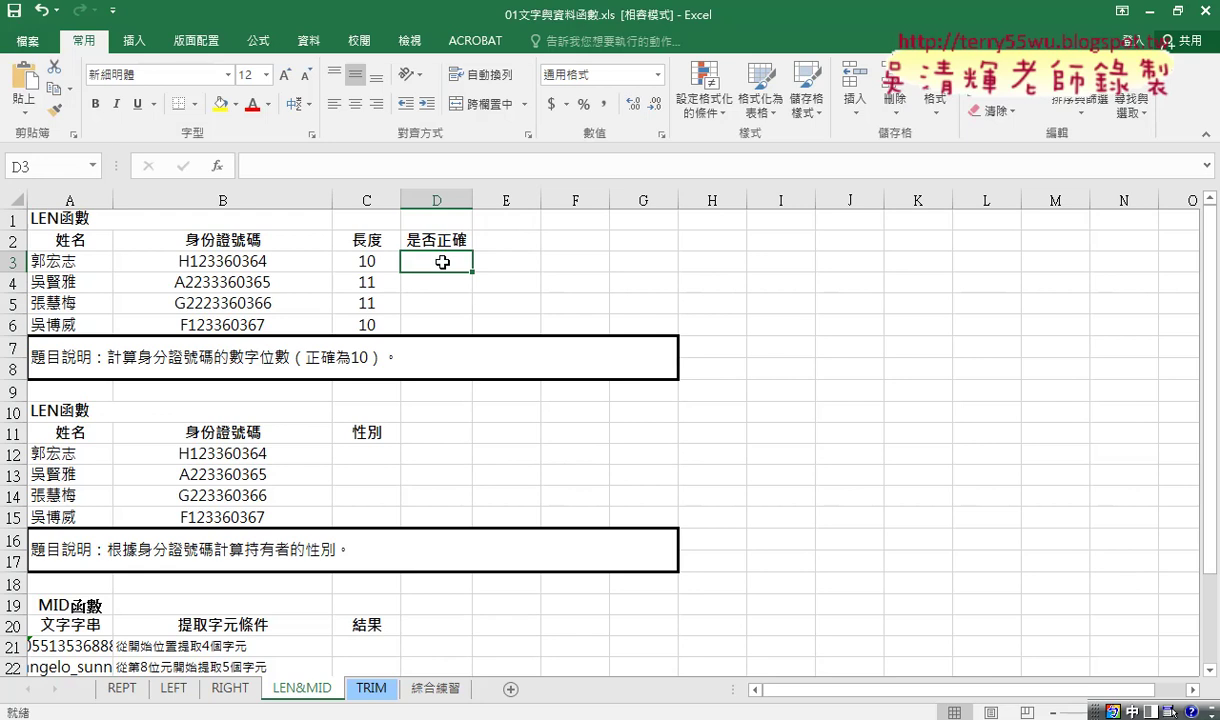
- Insert the IF function from the 邏輯 category into cell D3 via fx
{"action": "left_click", "coordinate": [214, 167]}
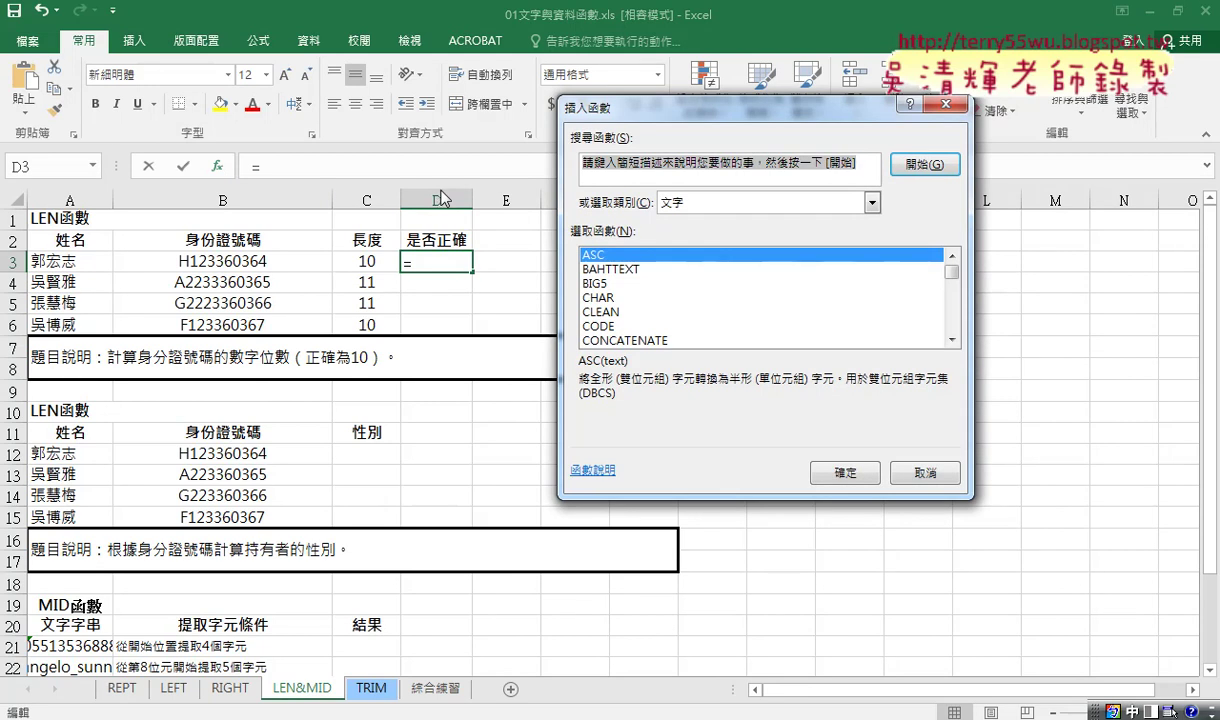
{"action": "left_click", "coordinate": [718, 205]}
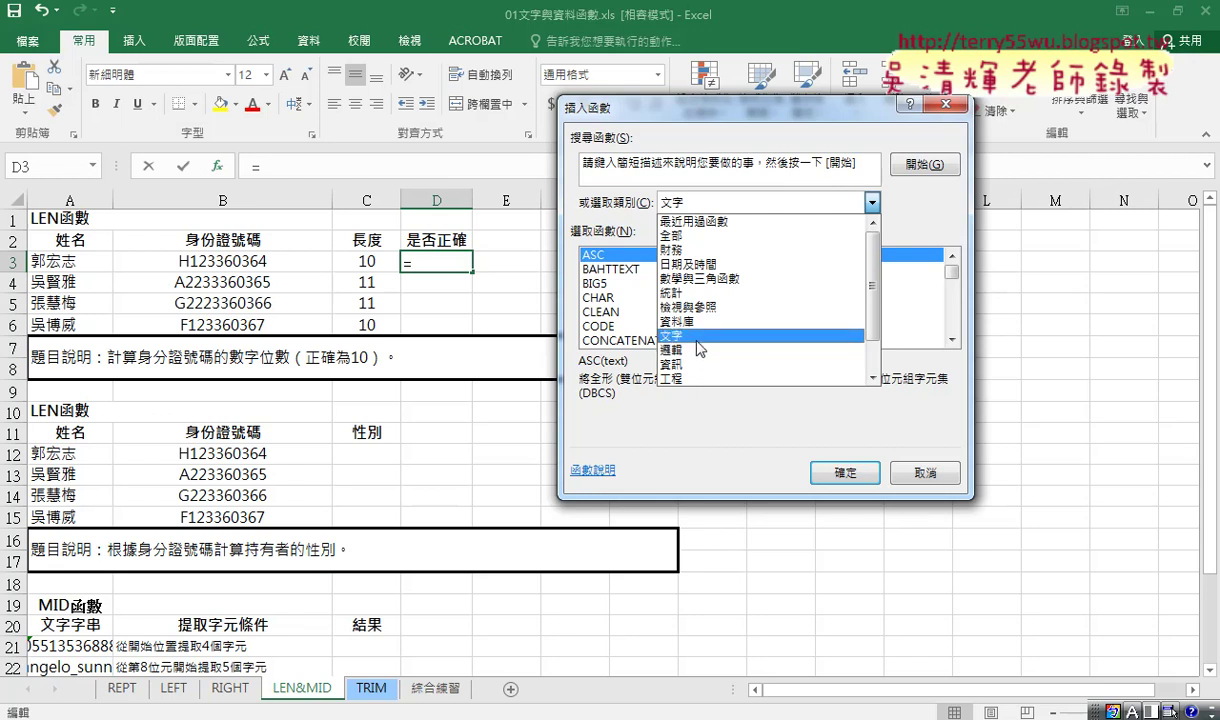
{"action": "left_click", "coordinate": [698, 350]}
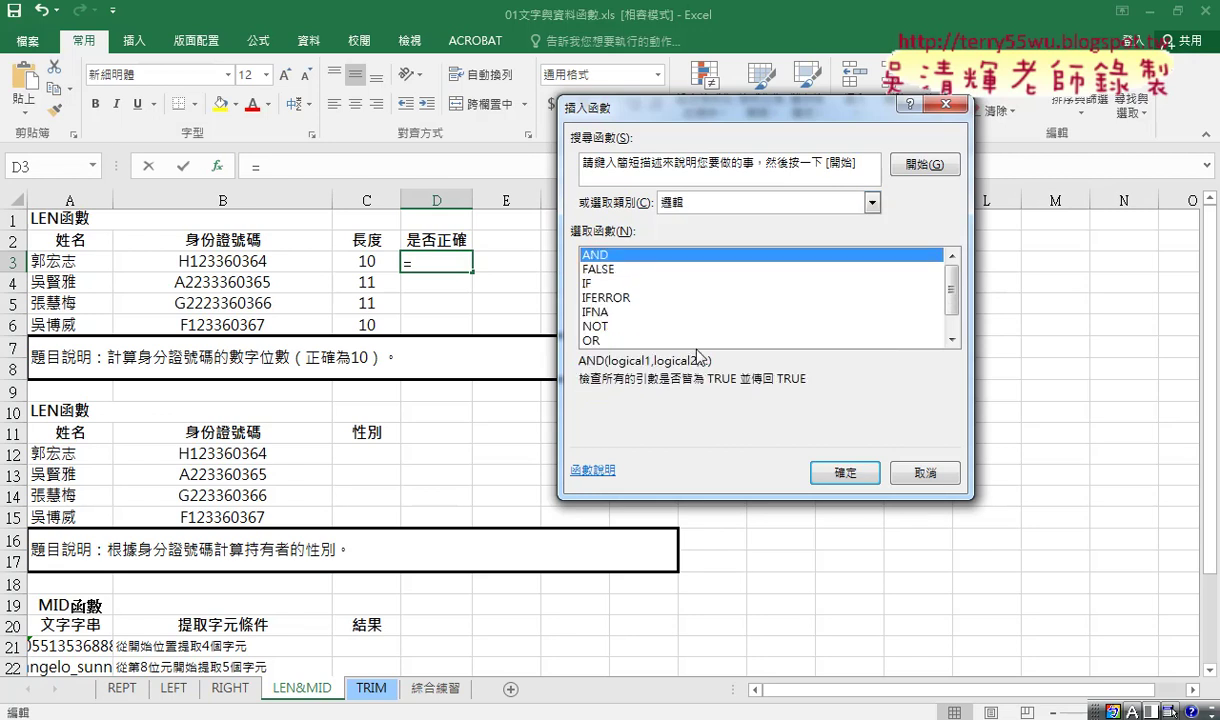
{"action": "left_click", "coordinate": [607, 285]}
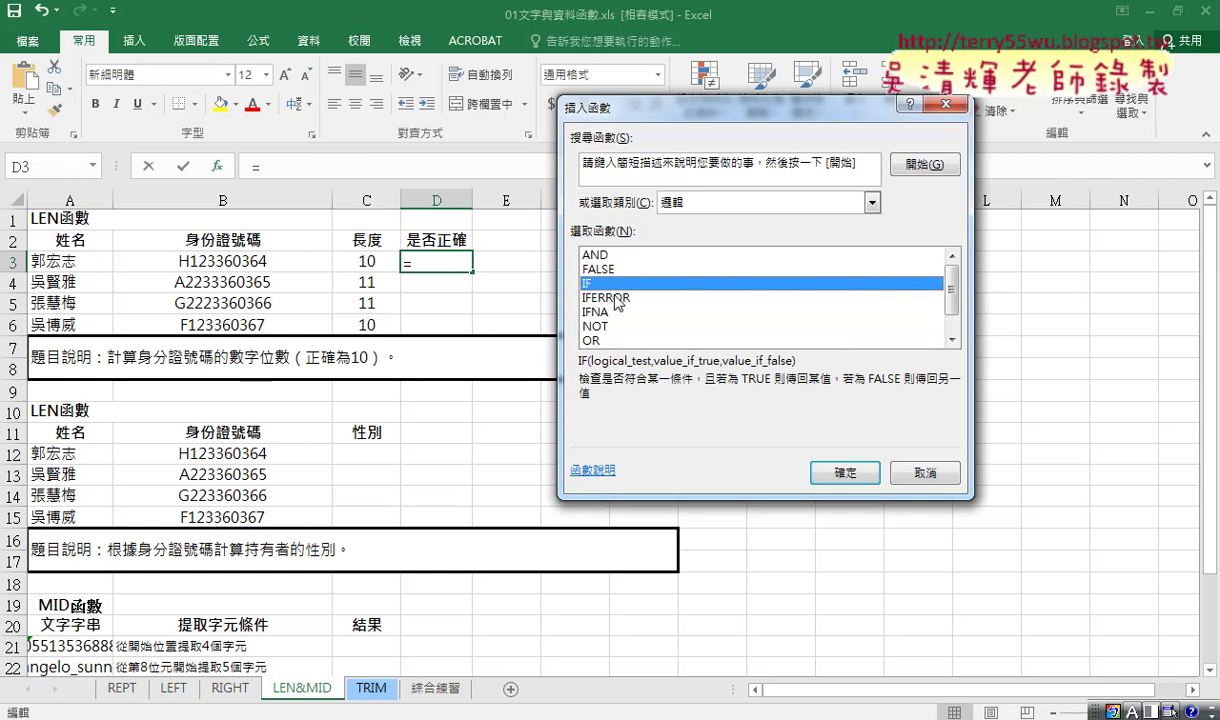
{"action": "left_click", "coordinate": [845, 473]}
{"action": "left_click", "coordinate": [797, 468]}
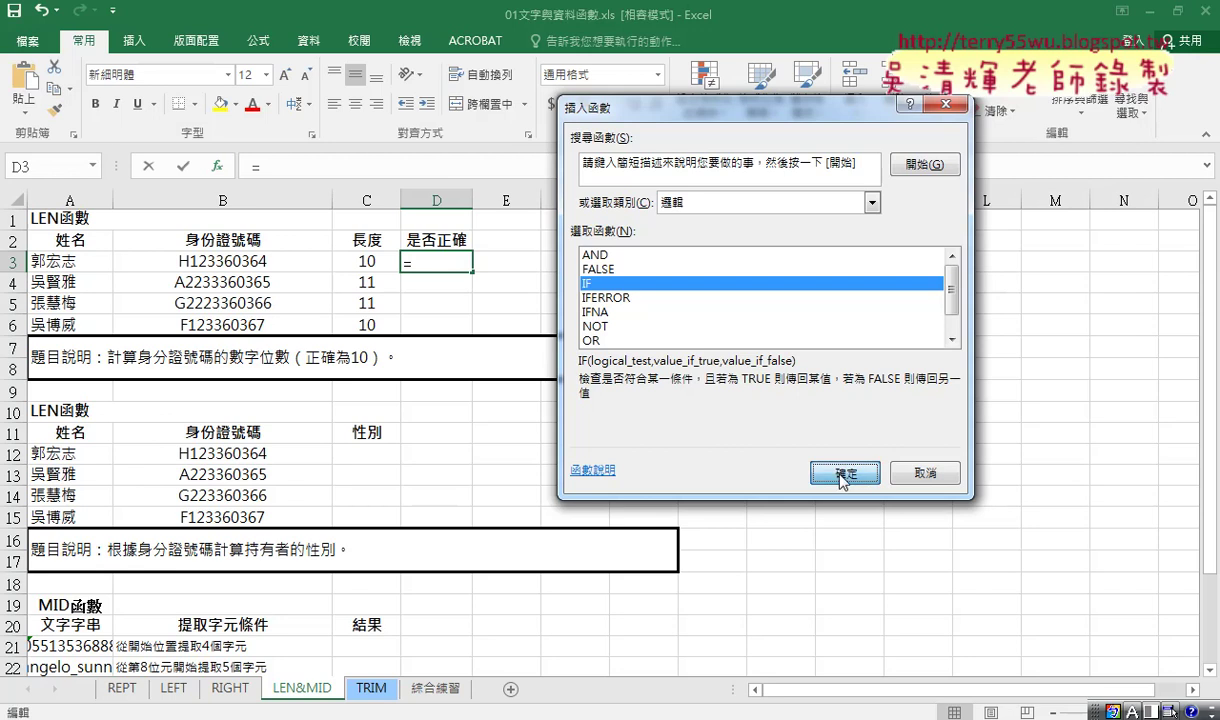
- Set the IF logical test to C3=10
{"action": "left_click_drag", "start_coordinate": [652, 151], "coordinate": [728, 145]}
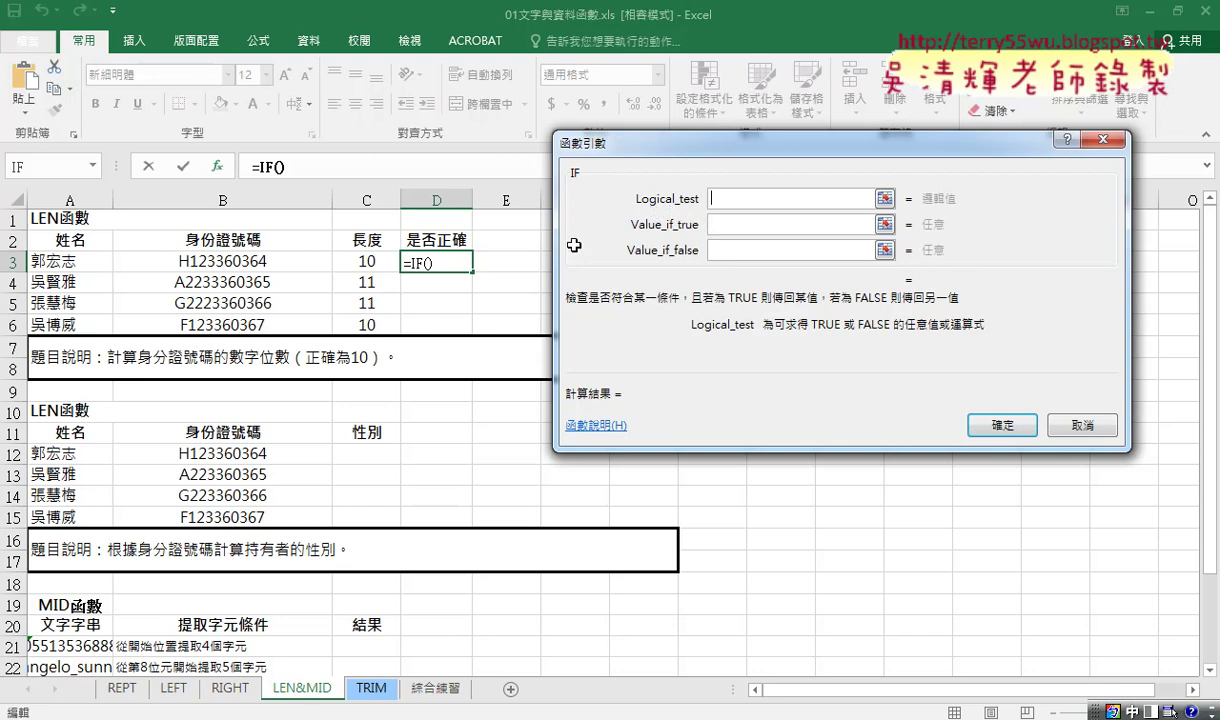
{"action": "left_click", "coordinate": [371, 263]}
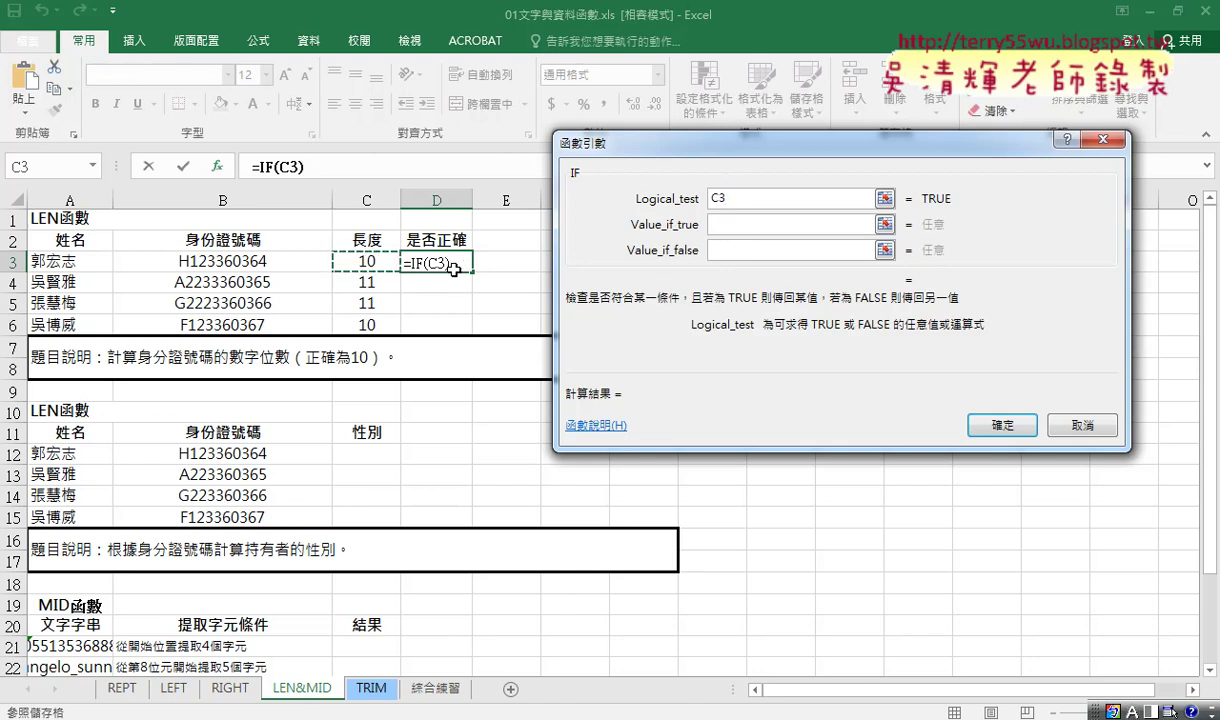
{"action": "type", "text": "=1"}
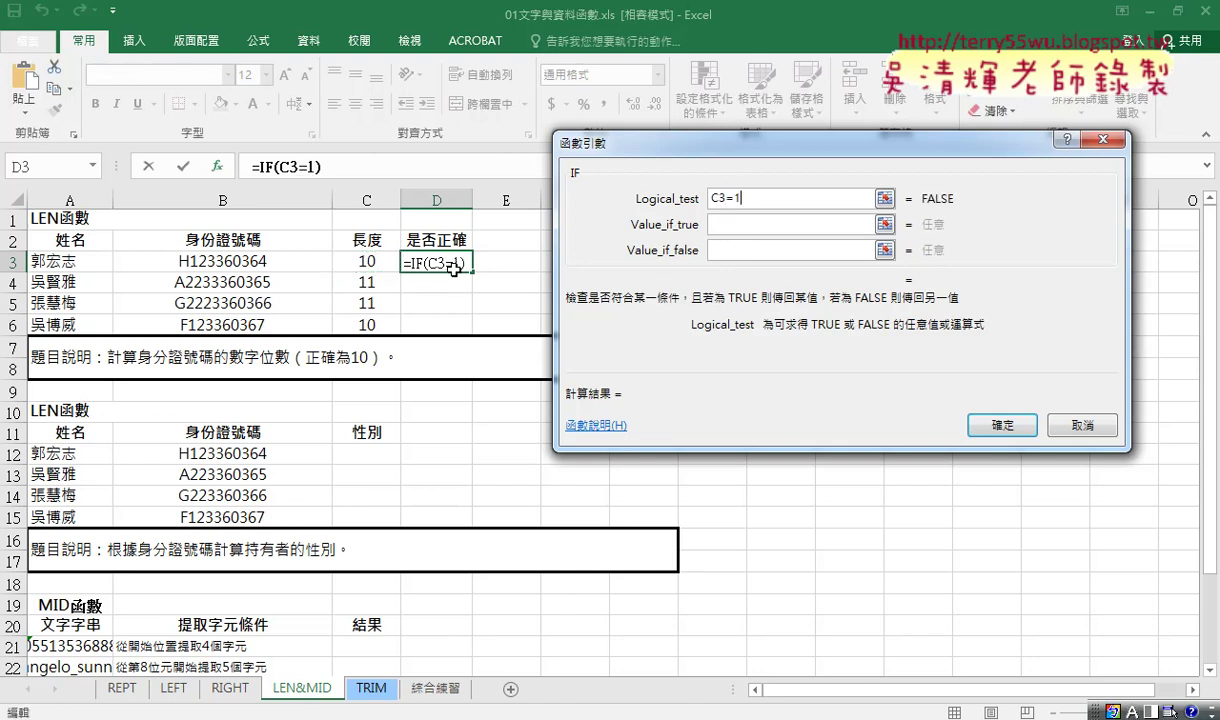
{"action": "type", "text": "0"}
{"action": "left_click_drag", "start_coordinate": [774, 205], "coordinate": [694, 195]}
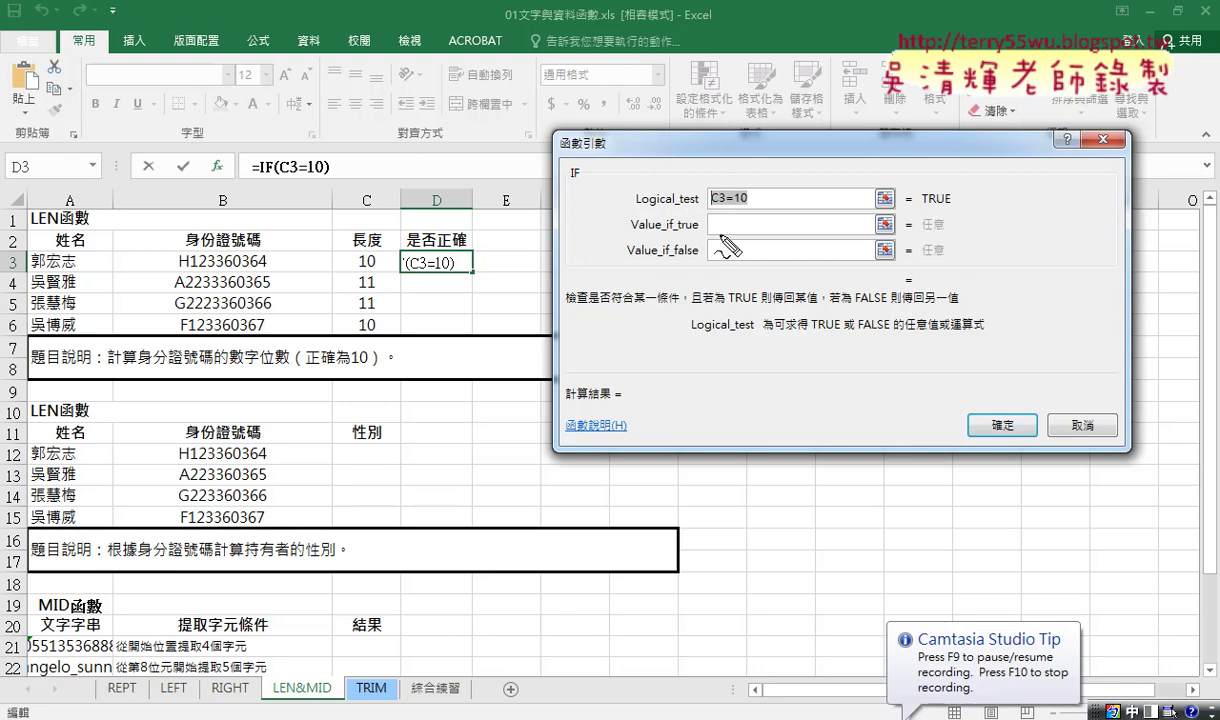
- Annotate the Logical_test and Value_if_true arguments, then erase the annotations
{"action": "left_click_drag", "start_coordinate": [683, 237], "coordinate": [733, 240]}
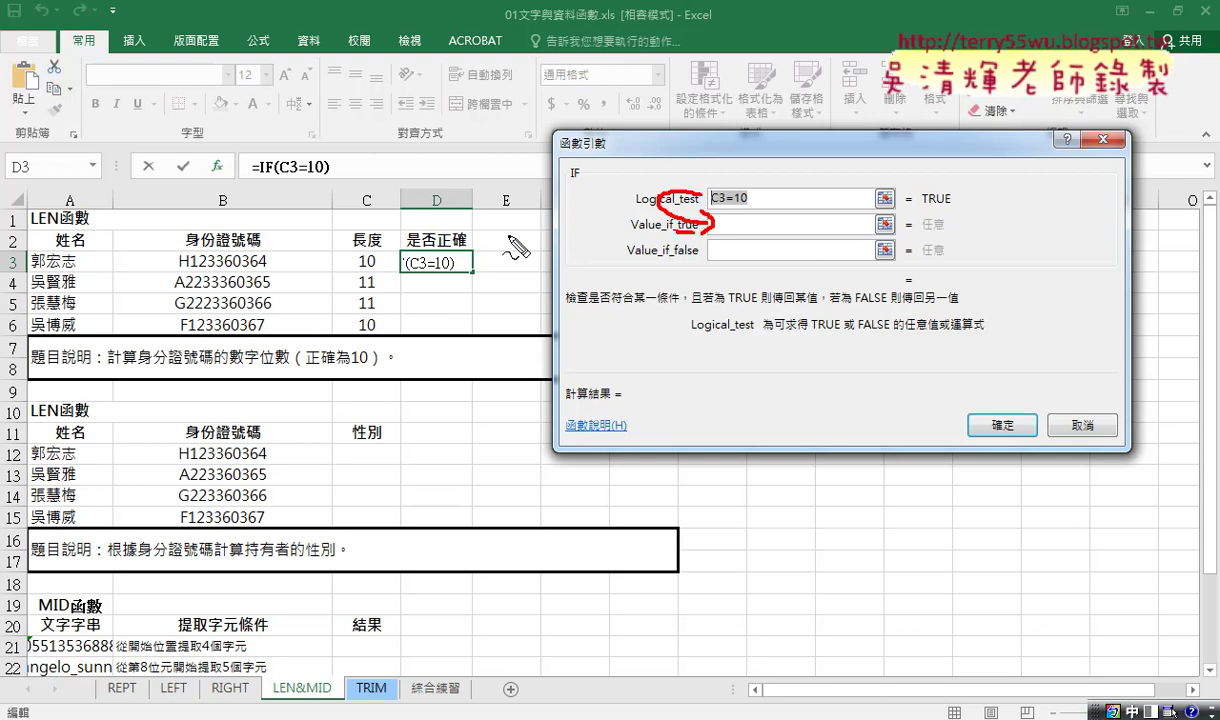
{"action": "left_click_drag", "start_coordinate": [685, 180], "coordinate": [705, 268]}
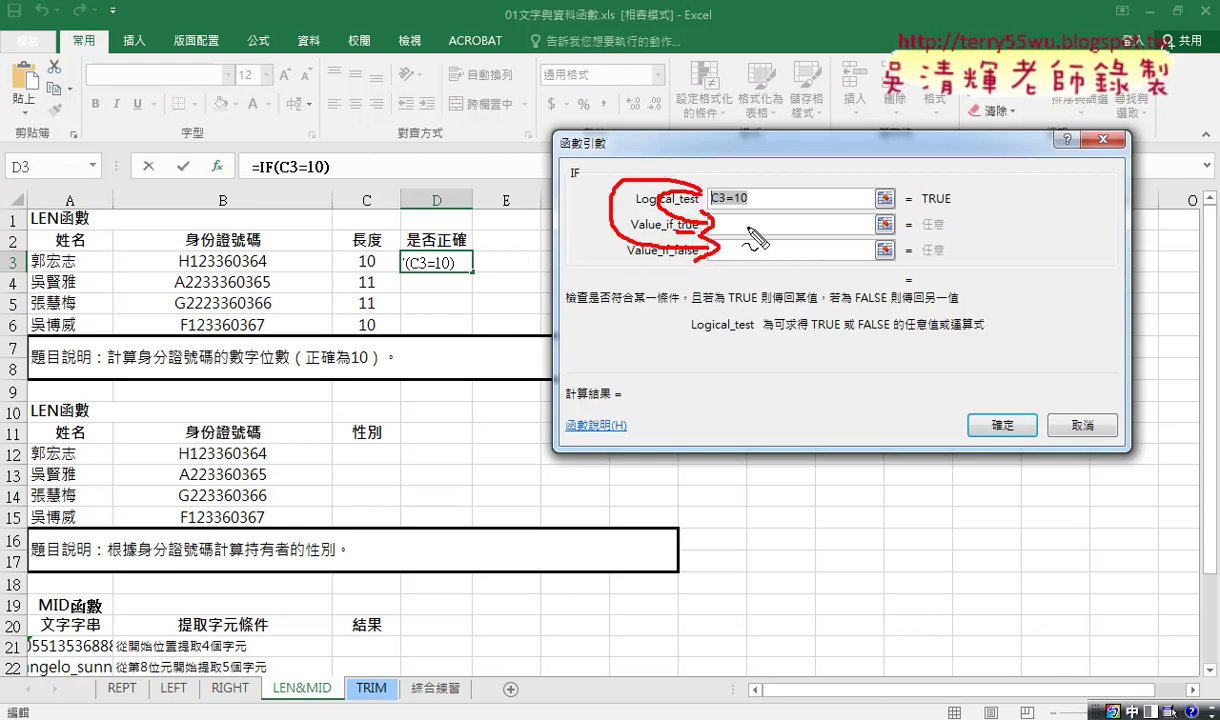
{"action": "mouse_move", "coordinate": [740, 212]}
{"action": "left_mouse_down"}
{"action": "mouse_move", "coordinate": [760, 229]}
{"action": "mouse_move", "coordinate": [752, 254]}
{"action": "left_mouse_up"}
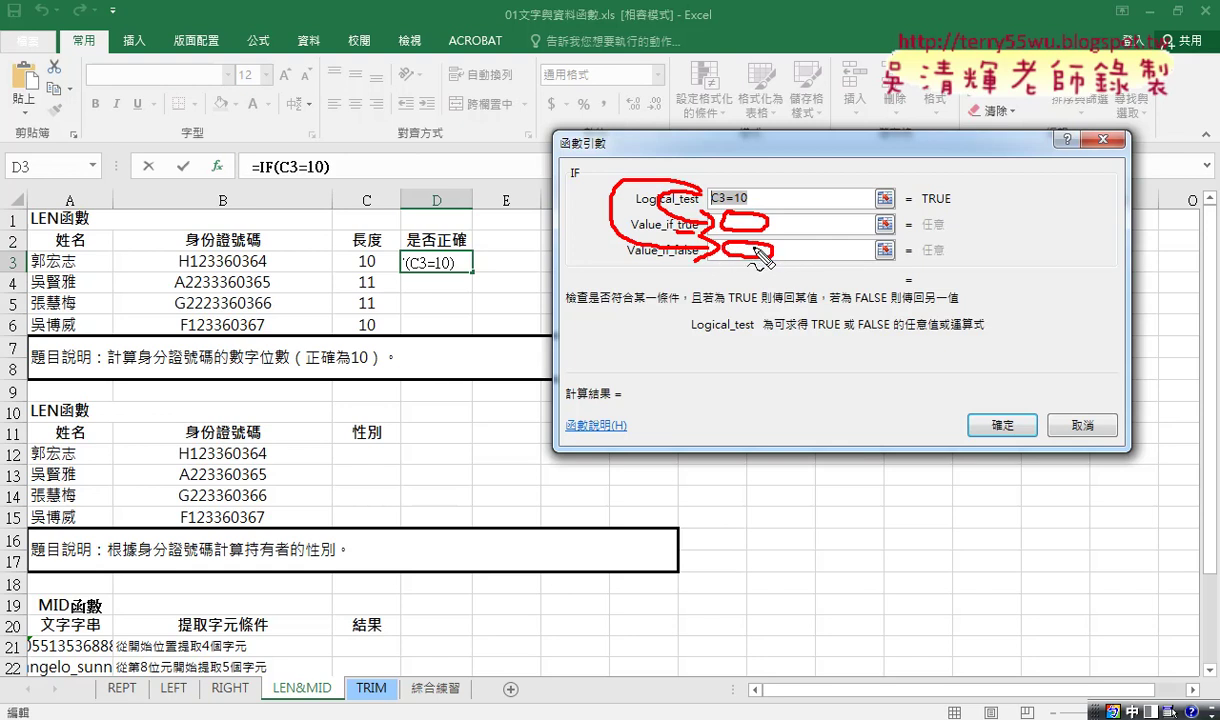
{"action": "key", "text": "Escape"}
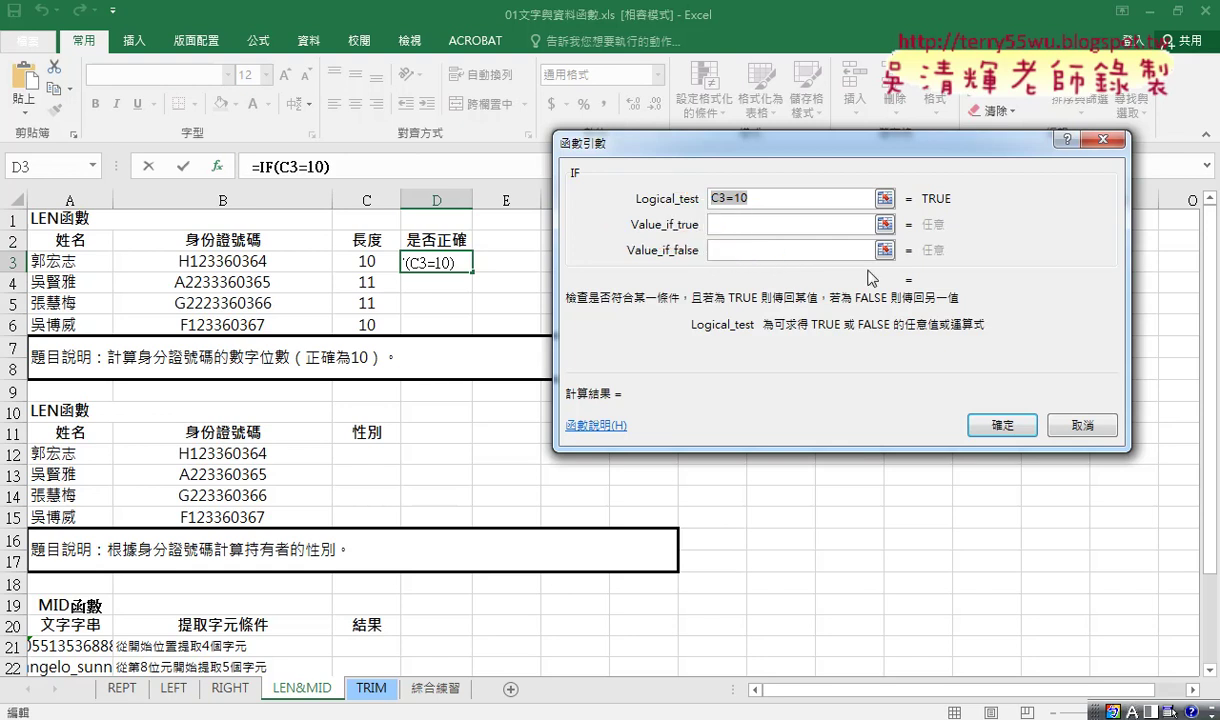
- Give the IF formula the results "是" if true and "否" if false, completing =IF(C3=10,"是","否")
{"action": "left_click", "coordinate": [767, 231]}
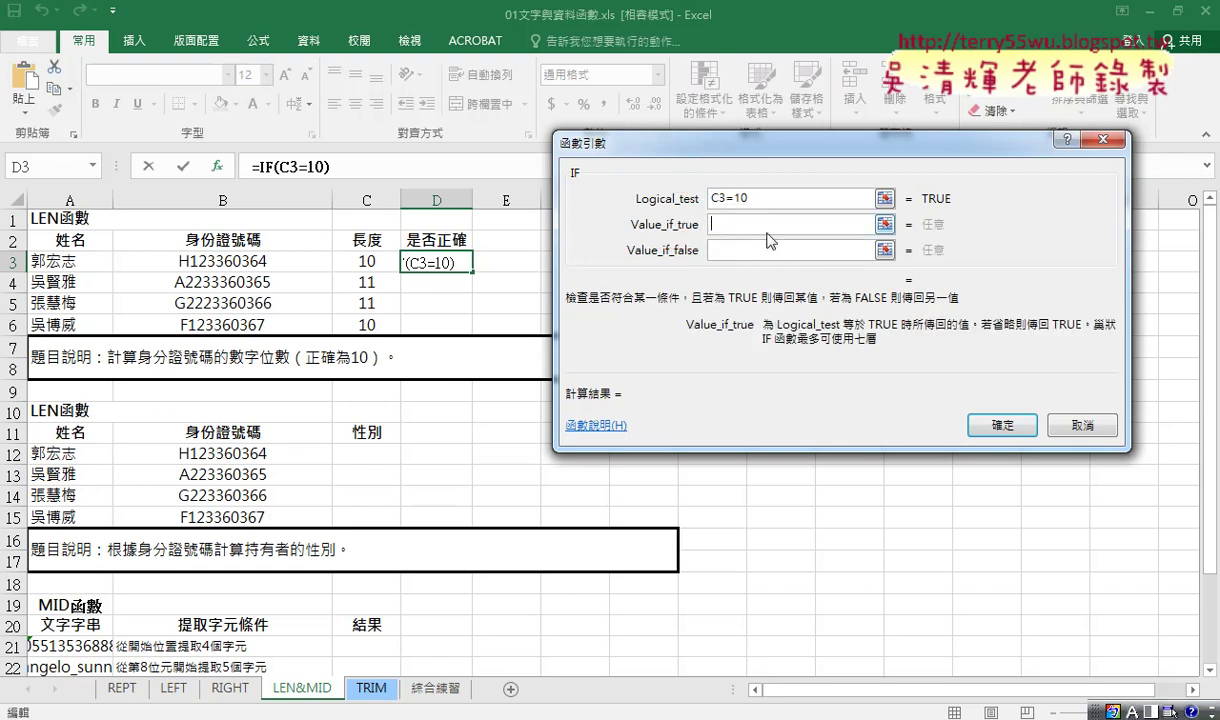
{"action": "type", "text": "\""}
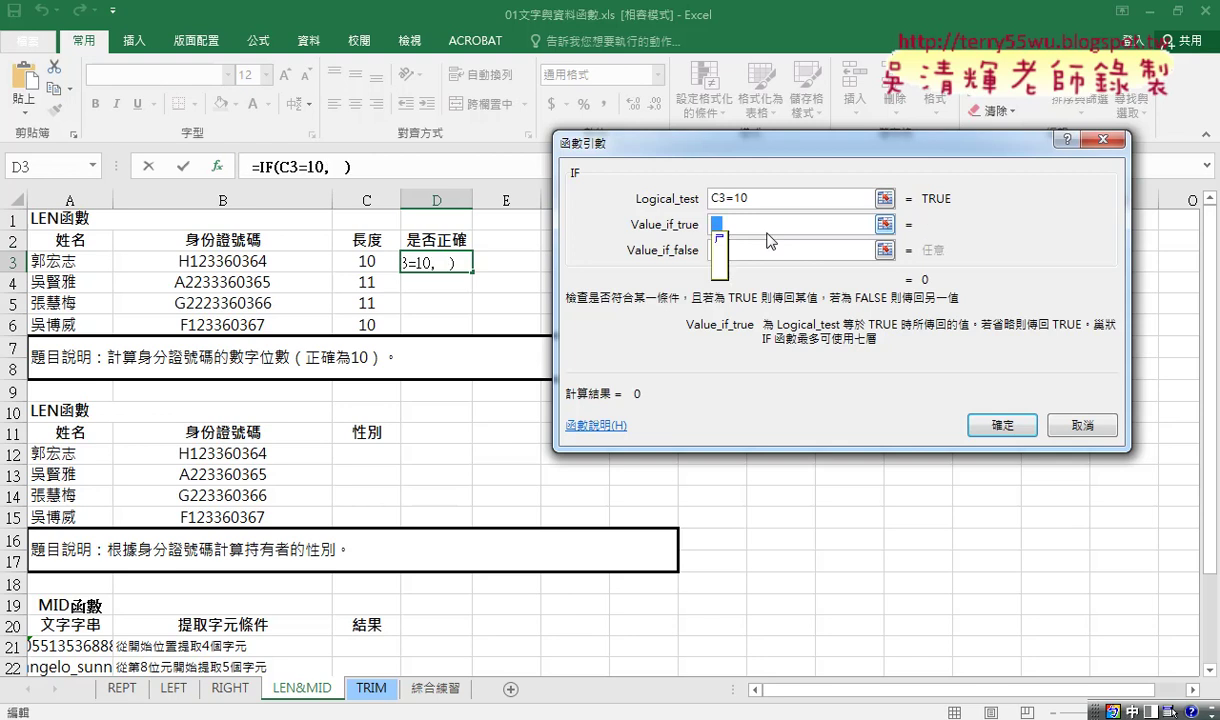
{"action": "type", "text": "是"}
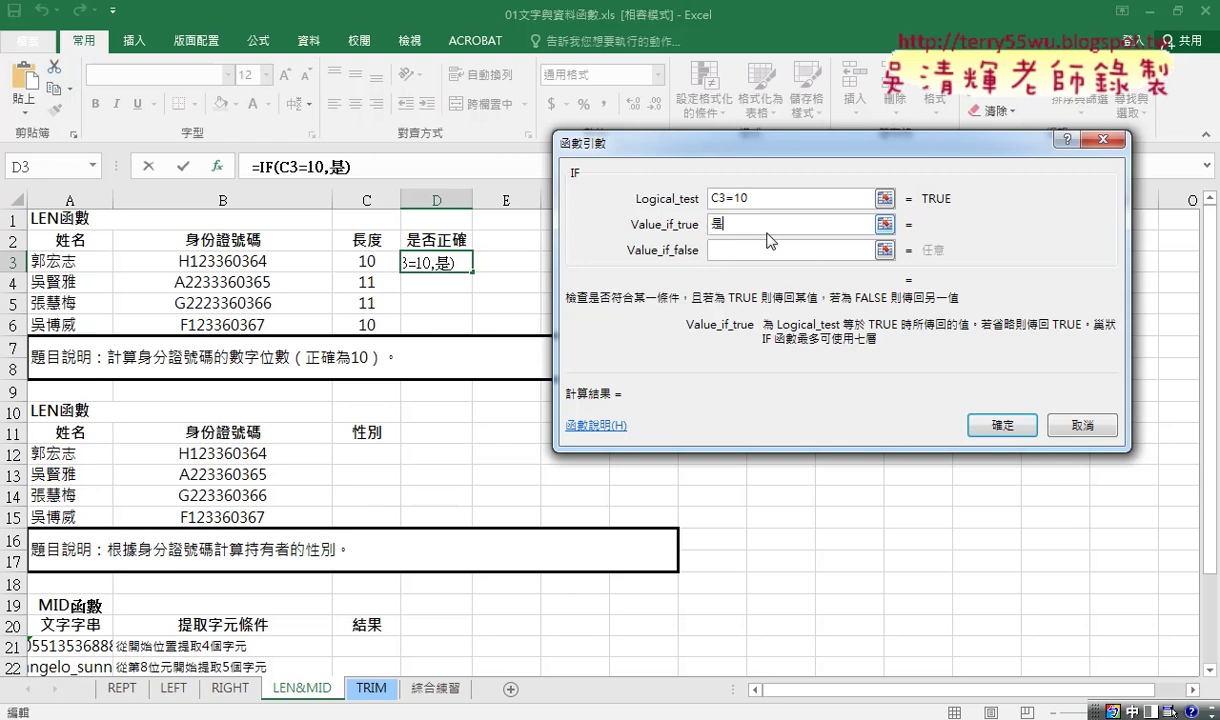
{"action": "key", "text": "Tab"}
{"action": "type", "text": "\","}
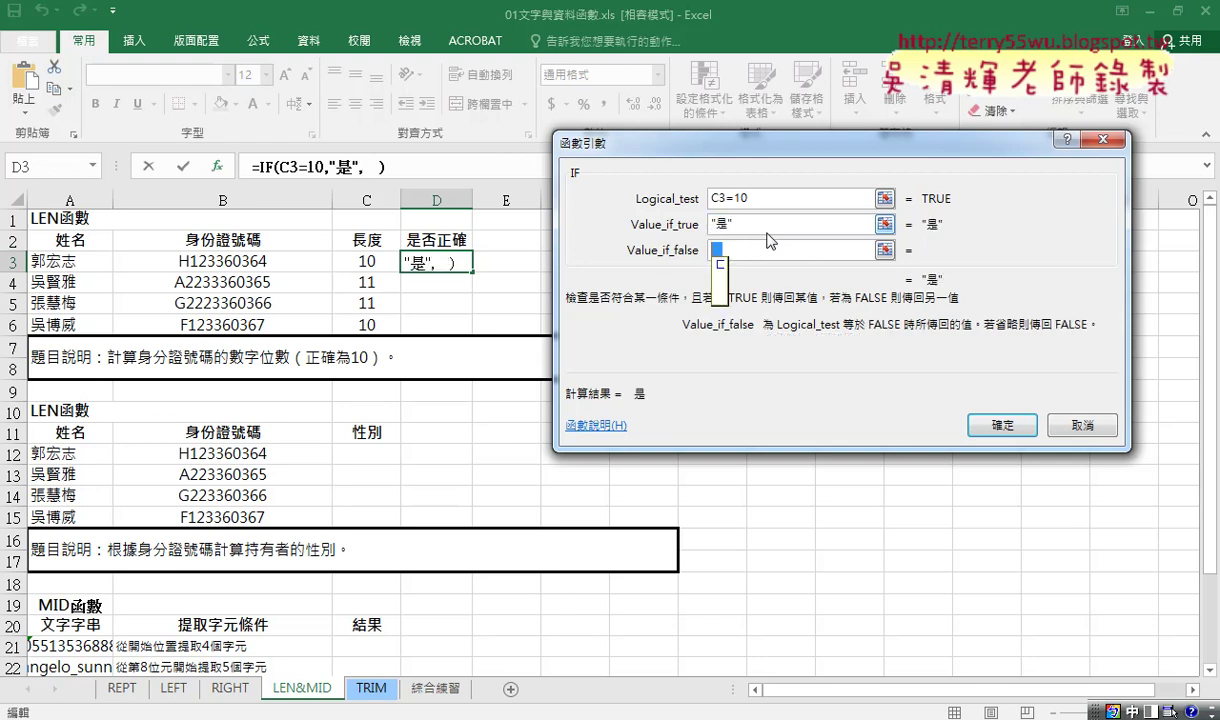
{"action": "type", "text": "否"}
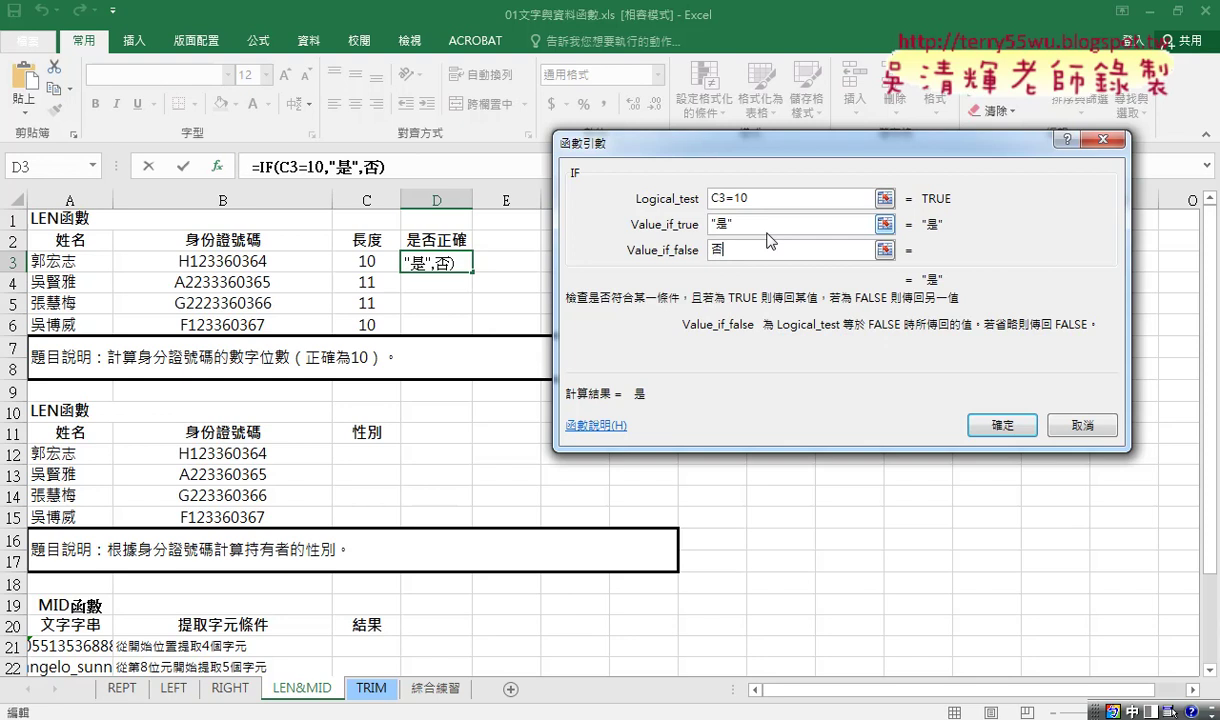
{"action": "left_click", "coordinate": [777, 224]}
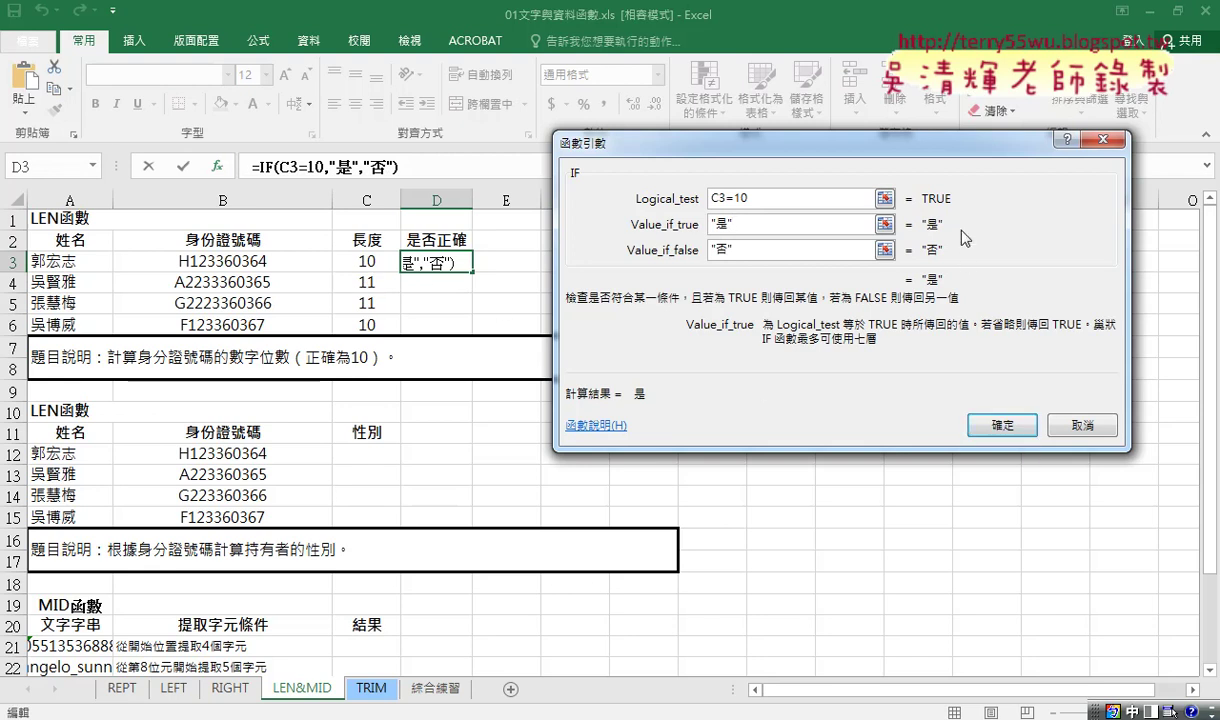
{"action": "left_click", "coordinate": [1000, 434]}
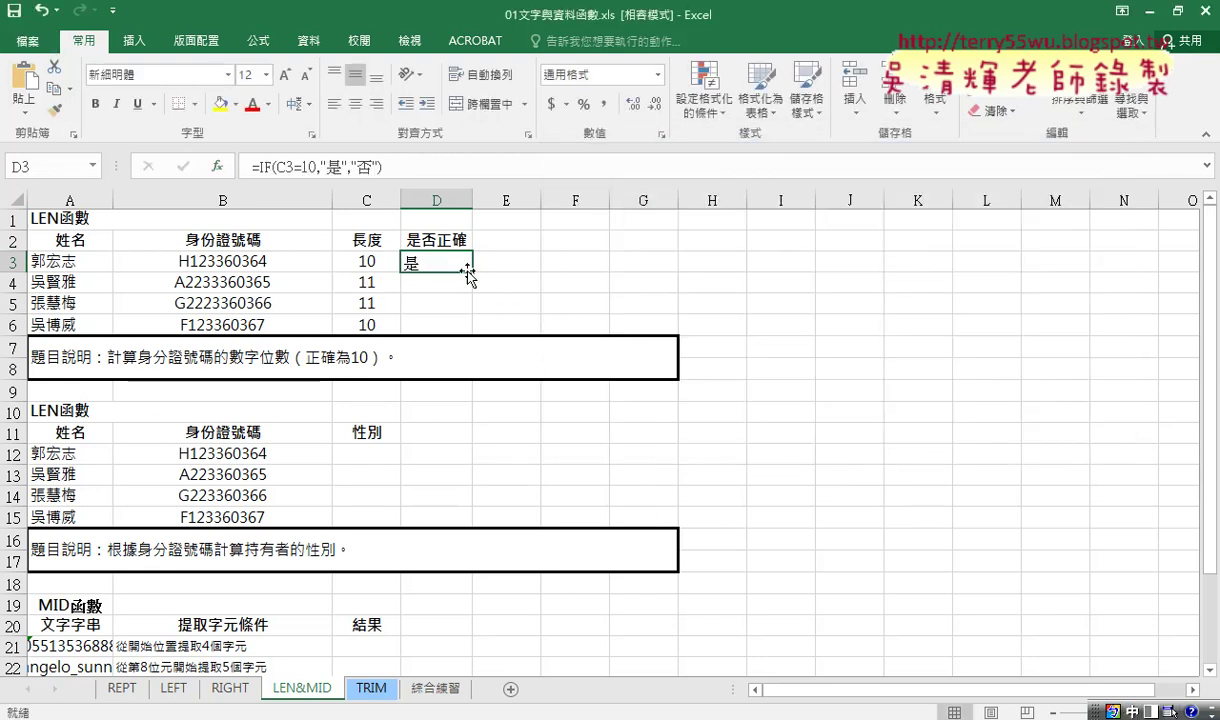
- Fill D3's formula down to D6 and check each cell's results: 是, 否, 否, 是
{"action": "left_click_drag", "start_coordinate": [475, 272], "coordinate": [469, 337]}
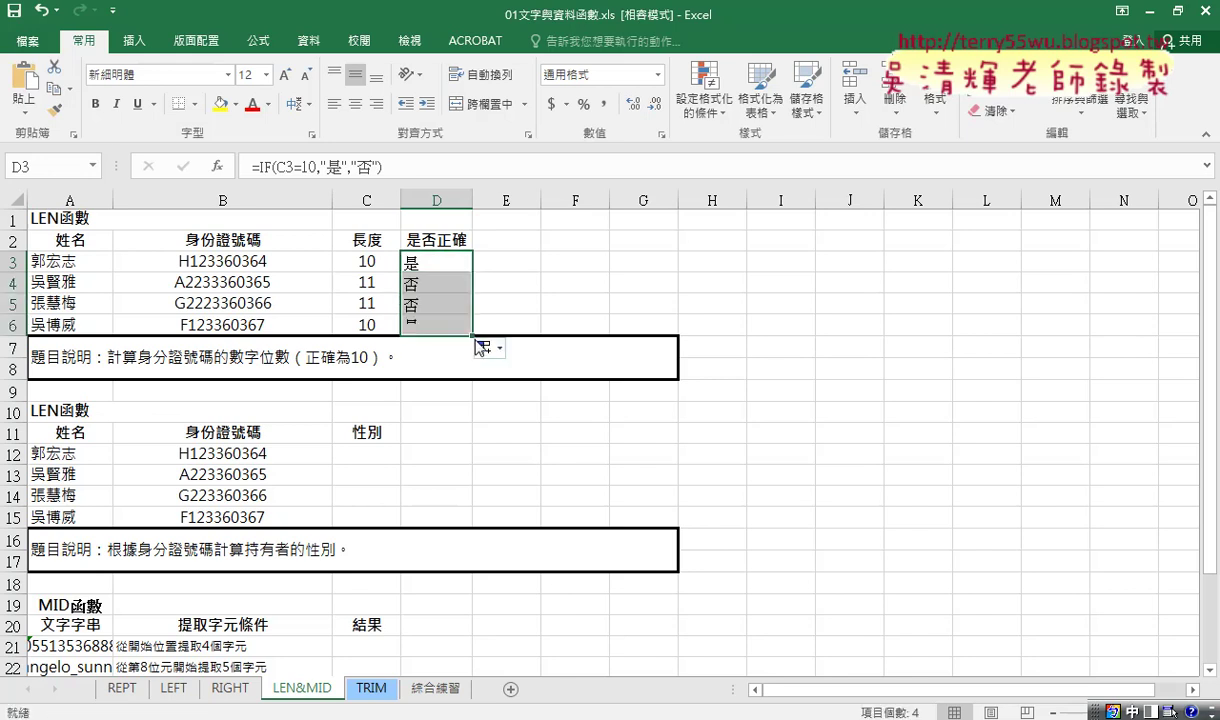
{"action": "left_click_drag", "start_coordinate": [428, 283], "coordinate": [430, 307]}
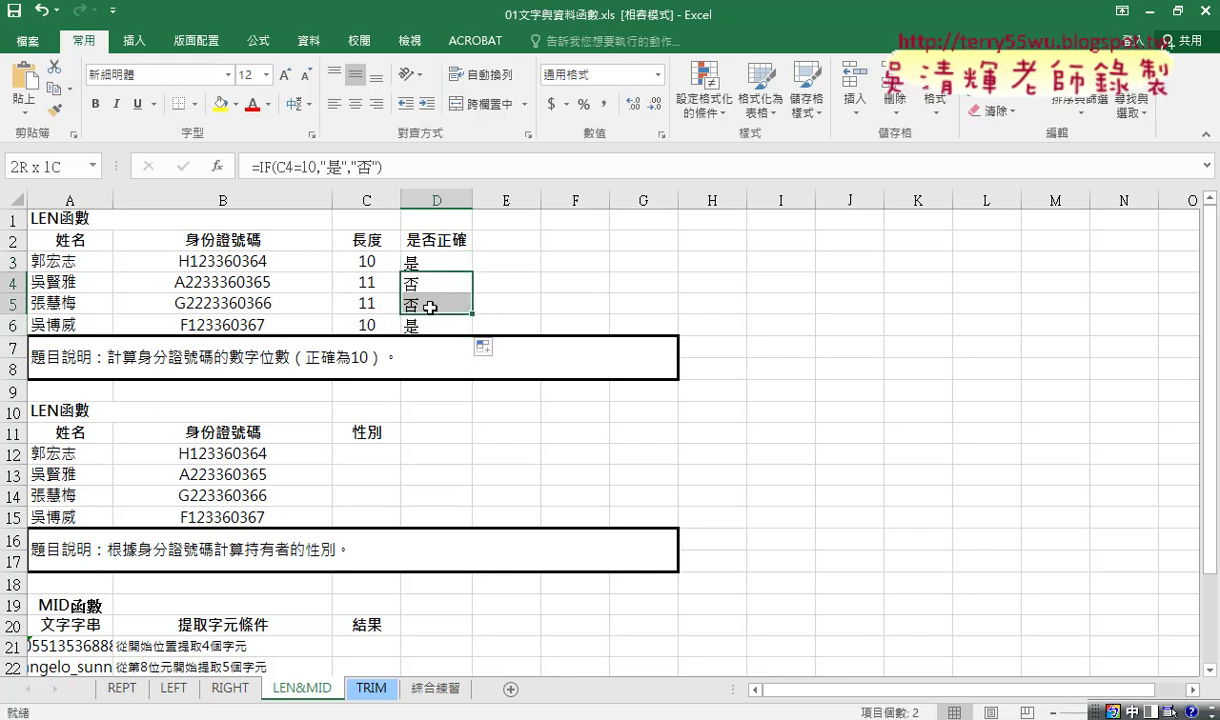
{"action": "left_click", "coordinate": [462, 262]}
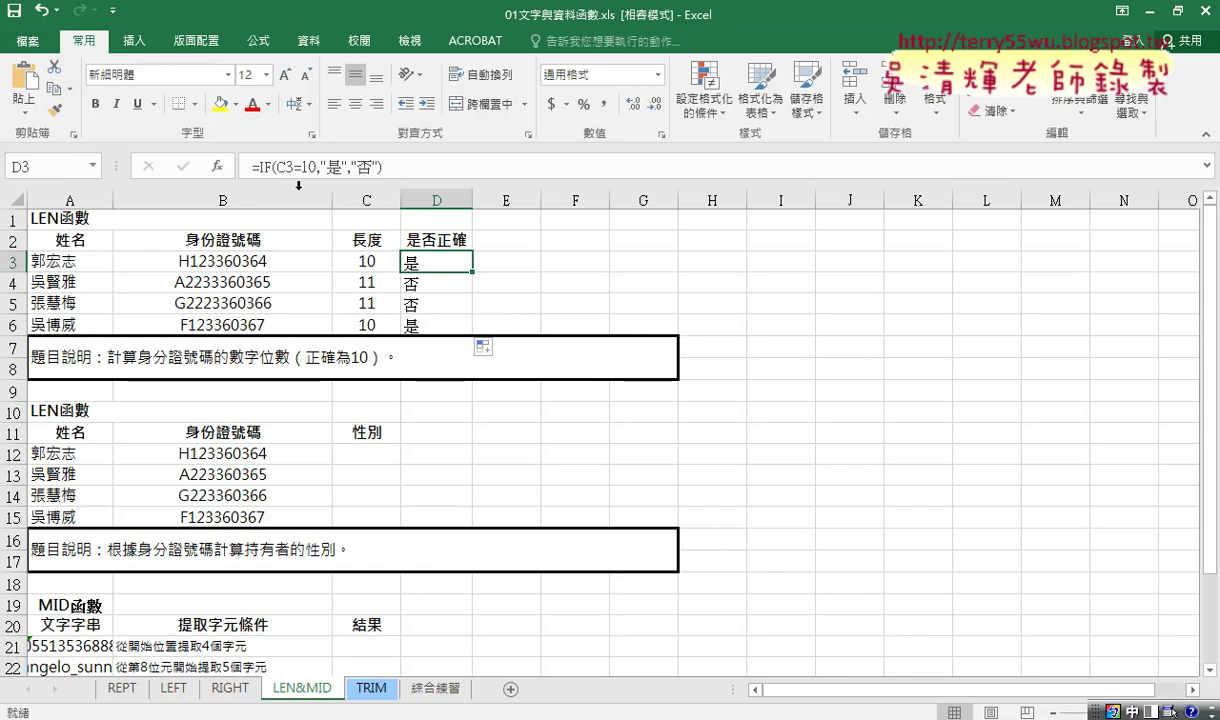
{"action": "left_click", "coordinate": [452, 283]}
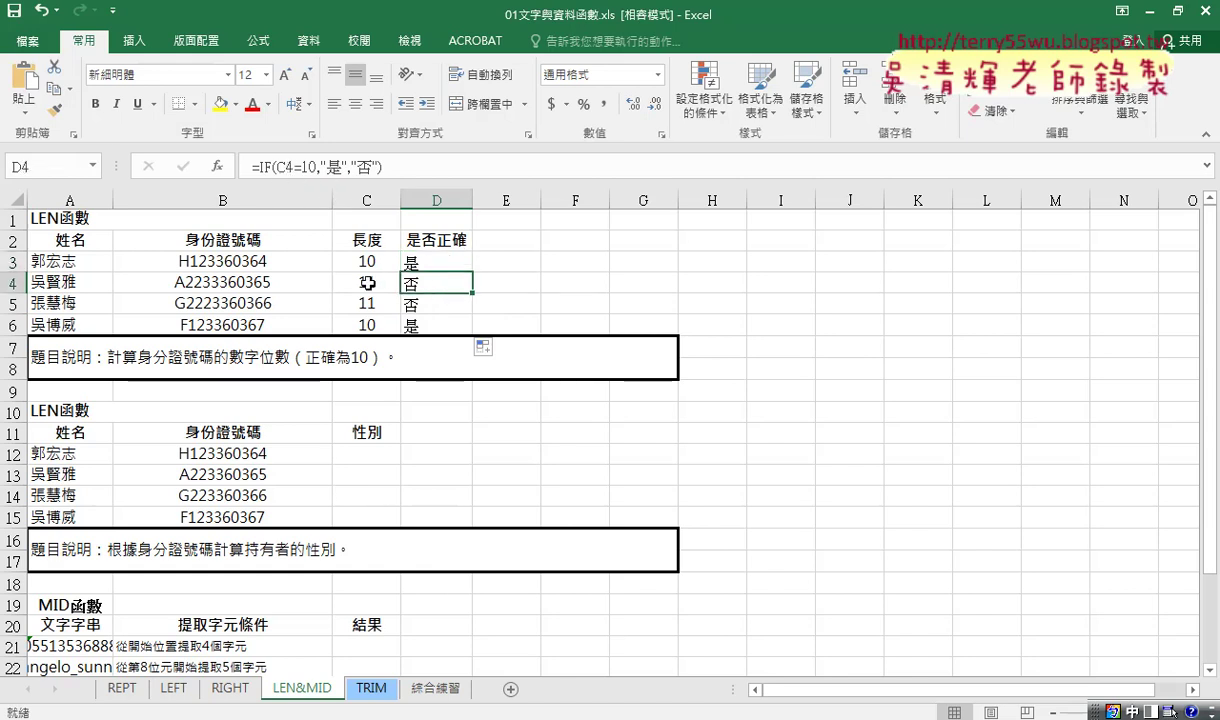
{"action": "left_click", "coordinate": [441, 305]}
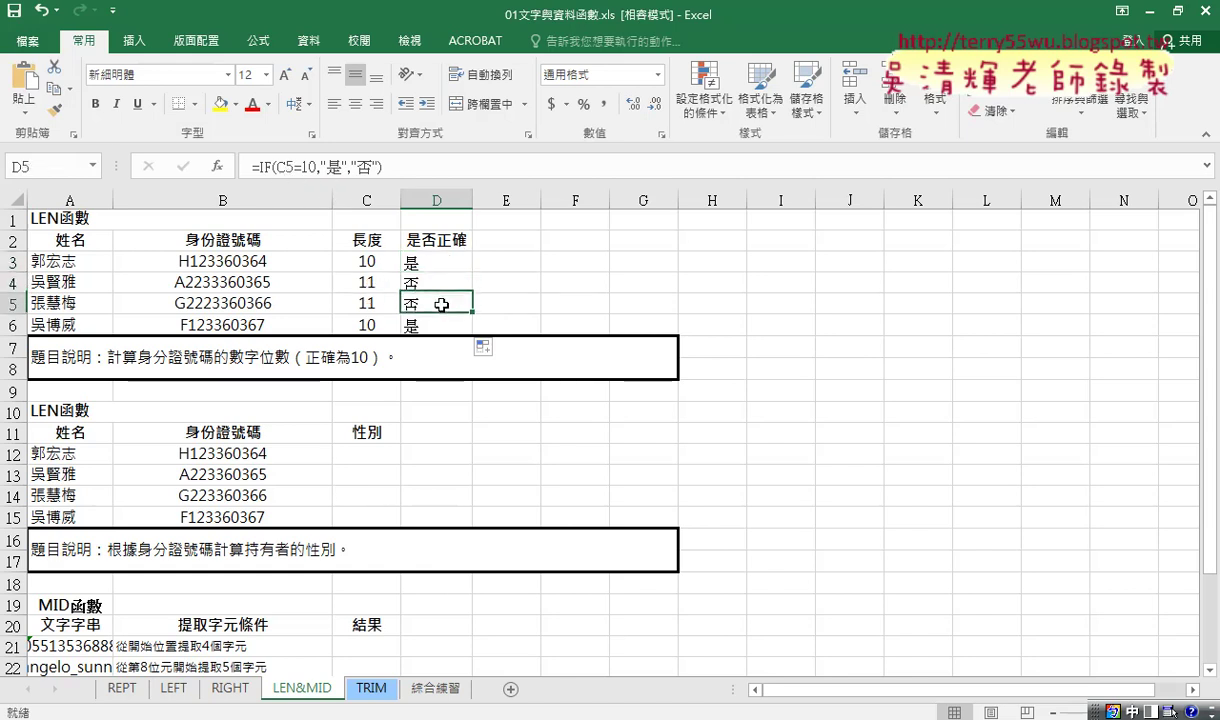
{"action": "left_click", "coordinate": [420, 322]}
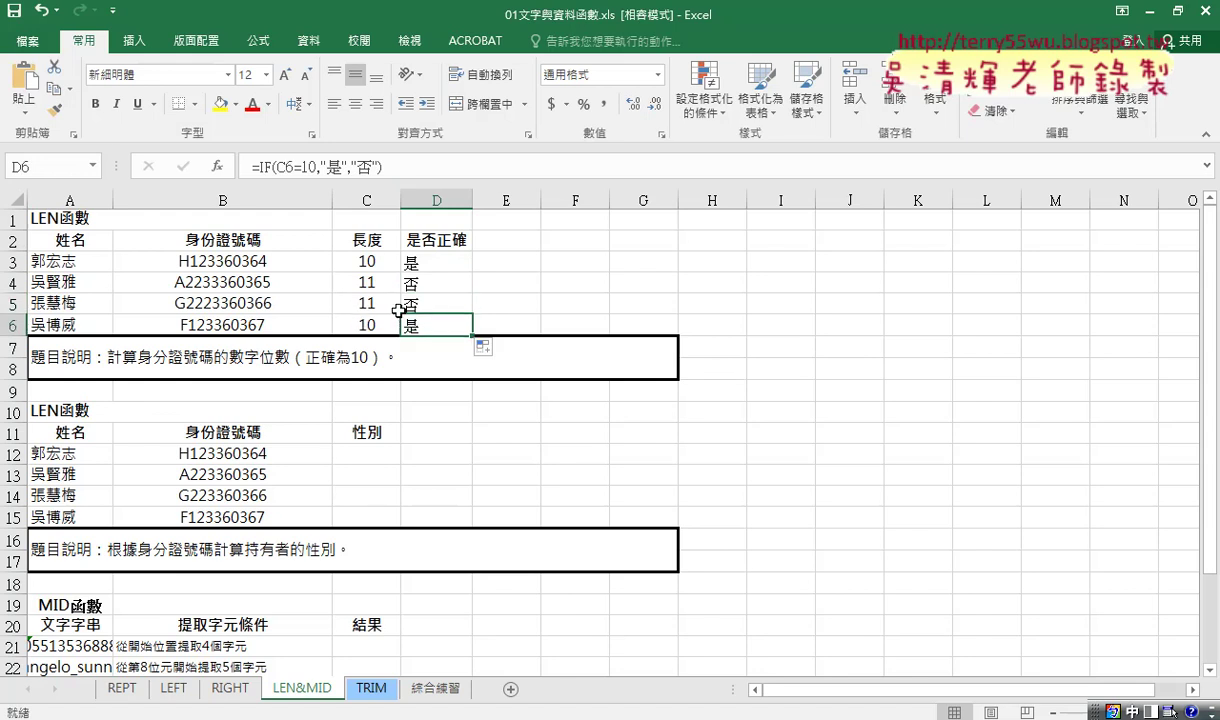
{"action": "left_click_drag", "start_coordinate": [408, 260], "coordinate": [453, 319]}
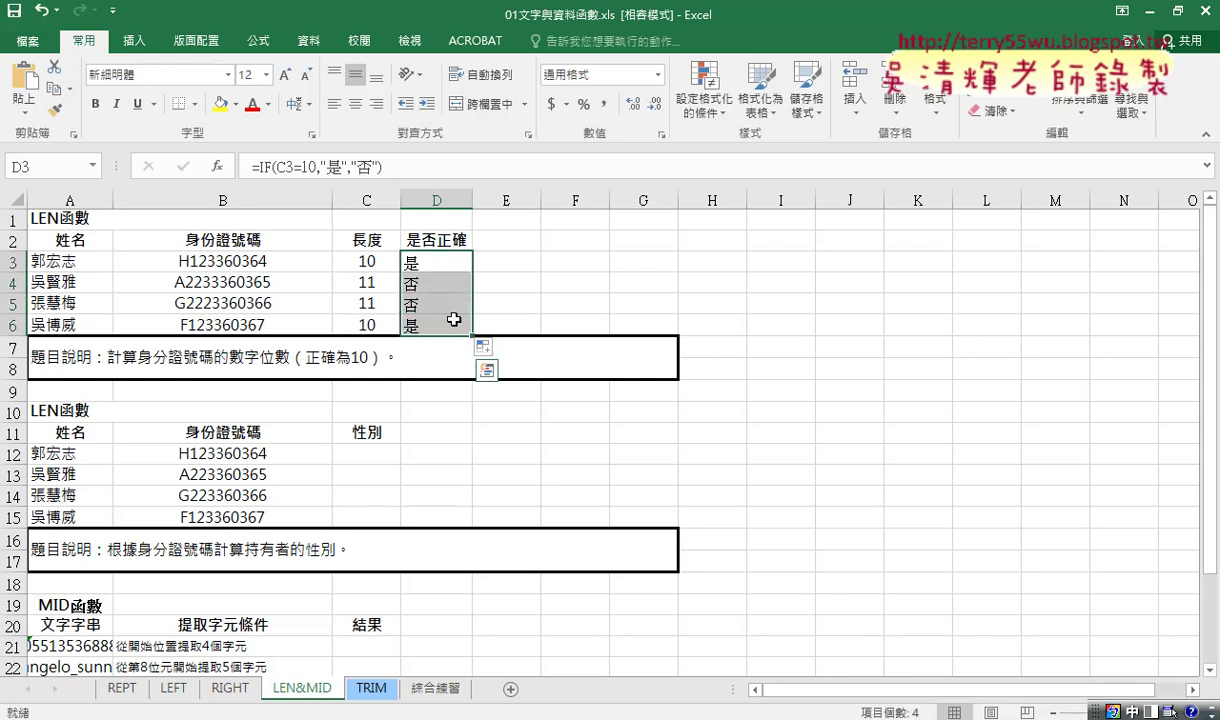
{"action": "left_click", "coordinate": [430, 263]}
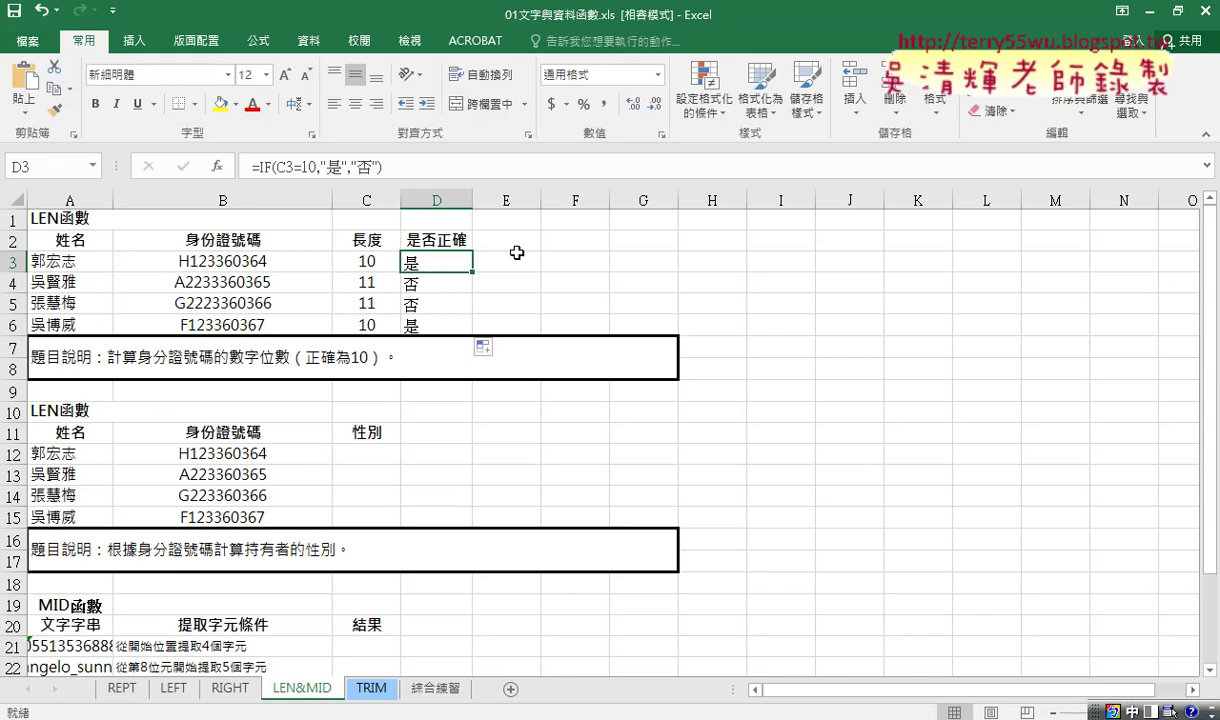
{"action": "left_click_drag", "start_coordinate": [431, 252], "coordinate": [443, 333]}
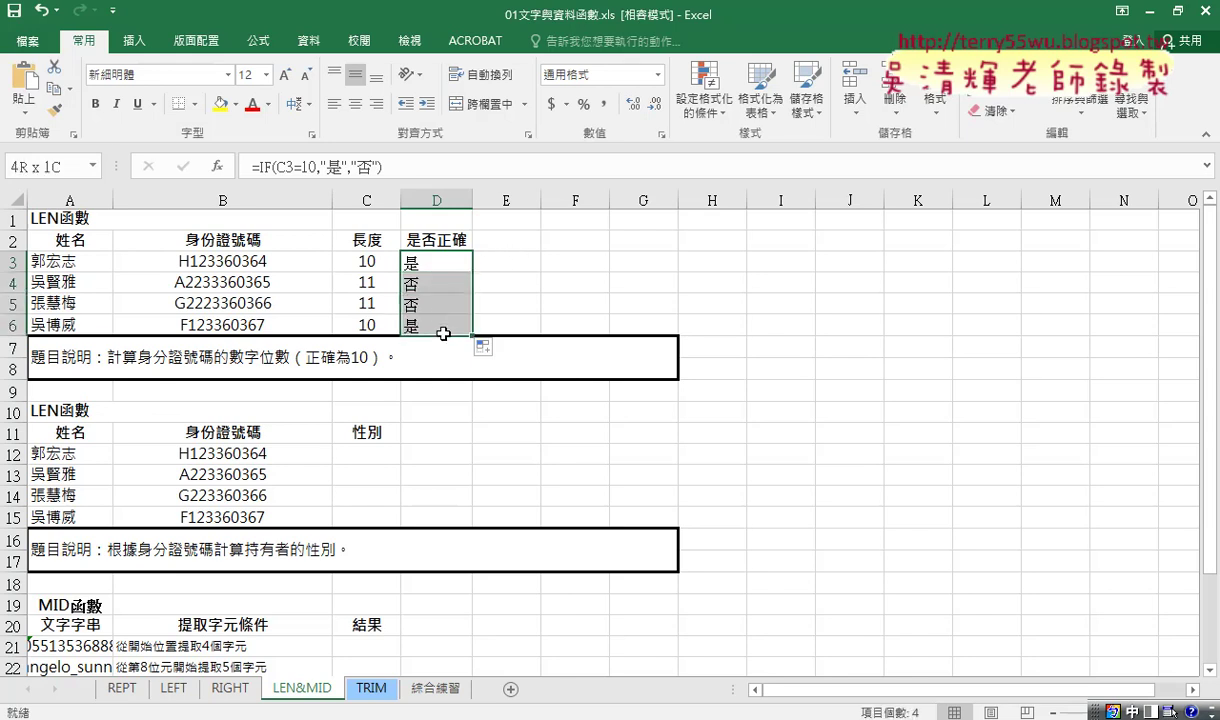
{"action": "left_click", "coordinate": [374, 453]}
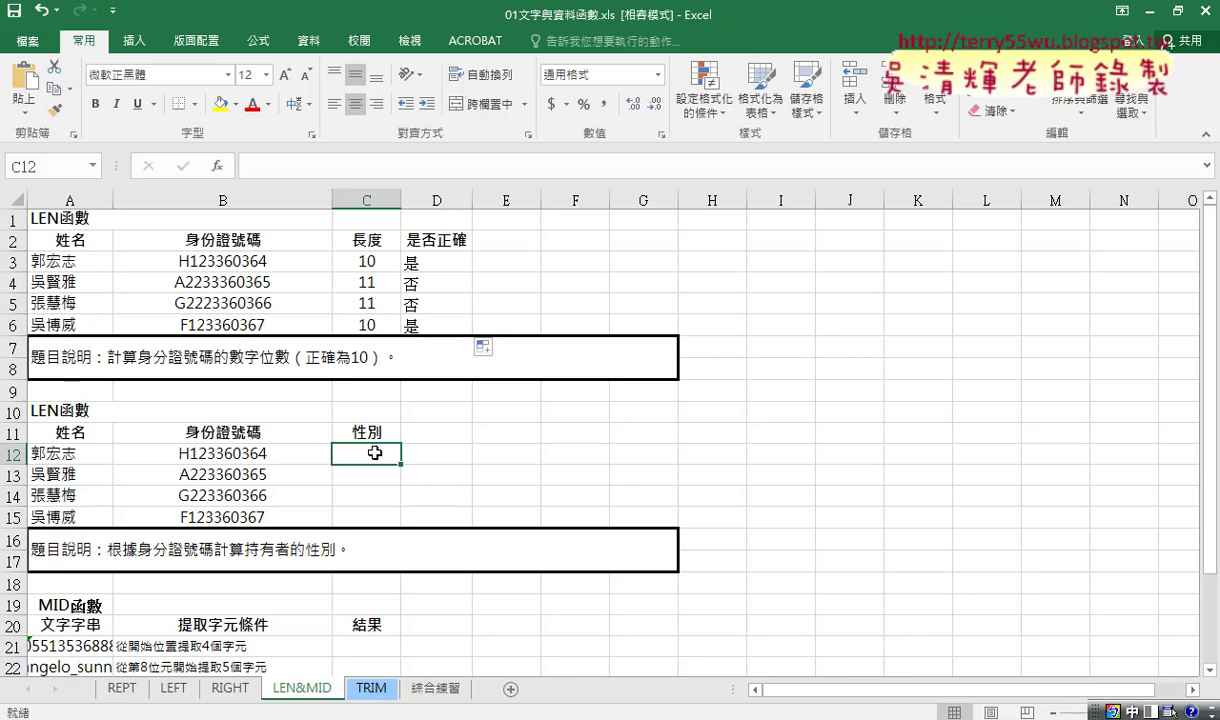
{"action": "left_click", "coordinate": [170, 694]}
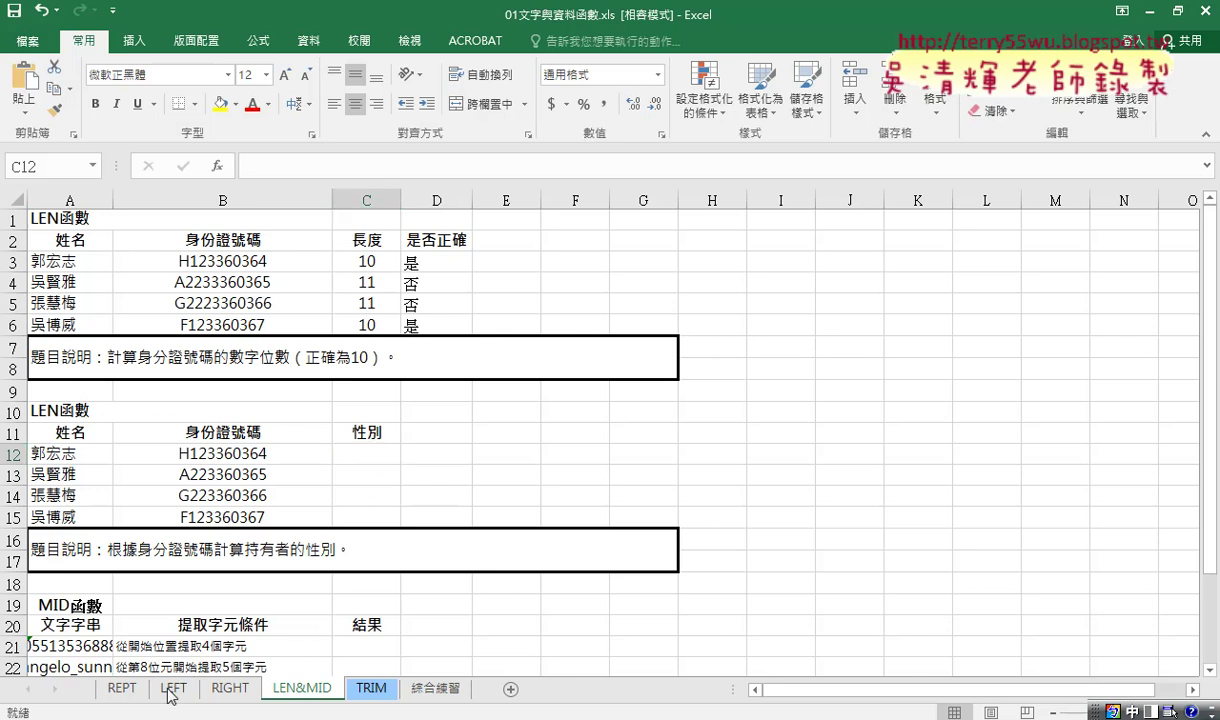
- Go to the LEFT sheet and select the 稱呼 cell D10
{"action": "left_click", "coordinate": [365, 410]}
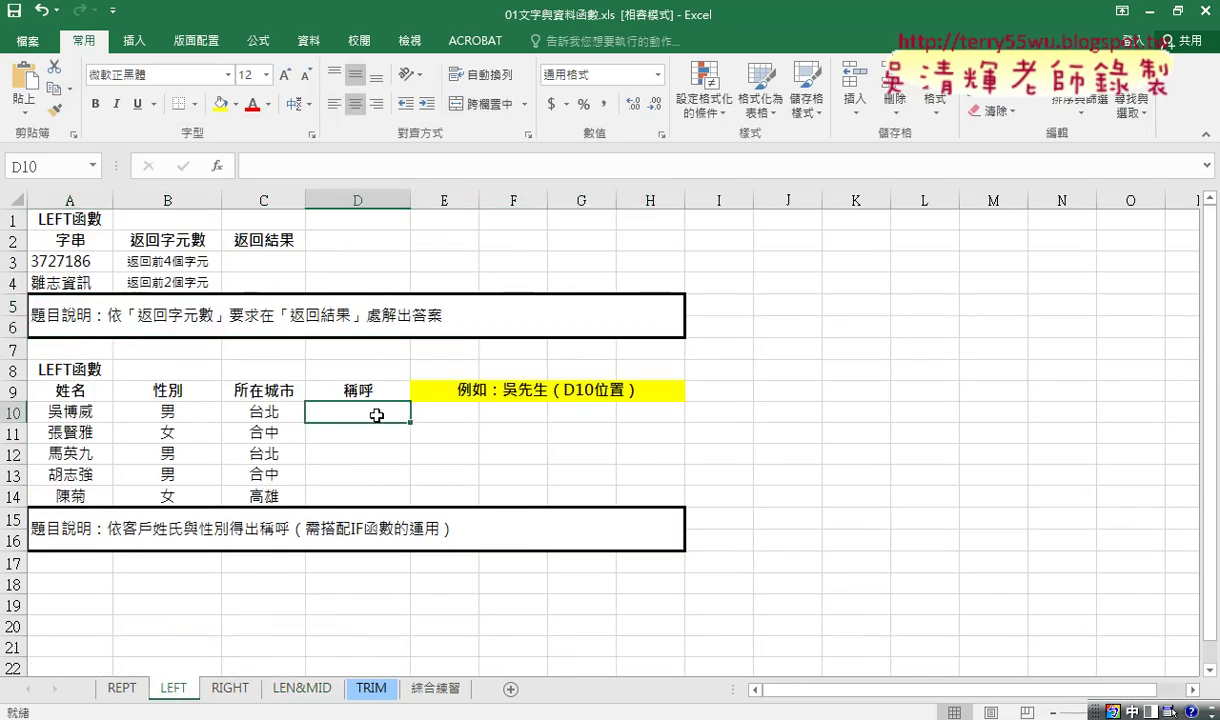